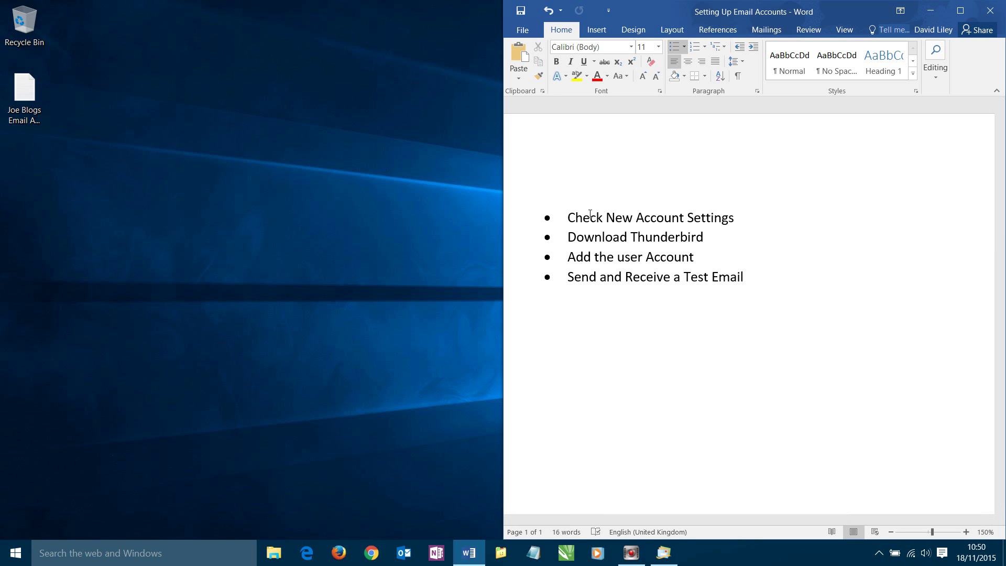
Point out the checklist steps in Word: download Thunderbird, add the account, check settings, send a test email
click(757, 225)
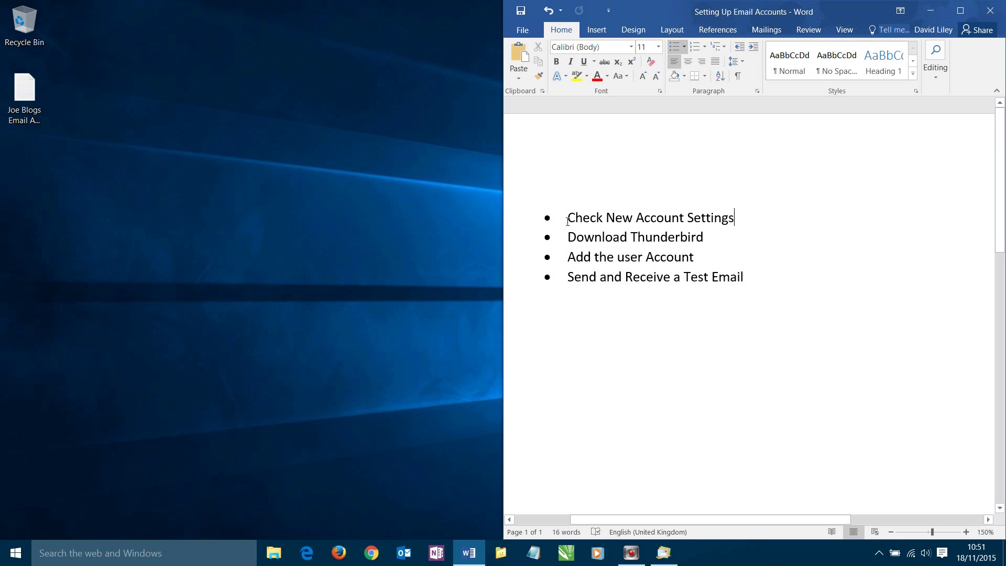
drag(579, 244, 612, 243)
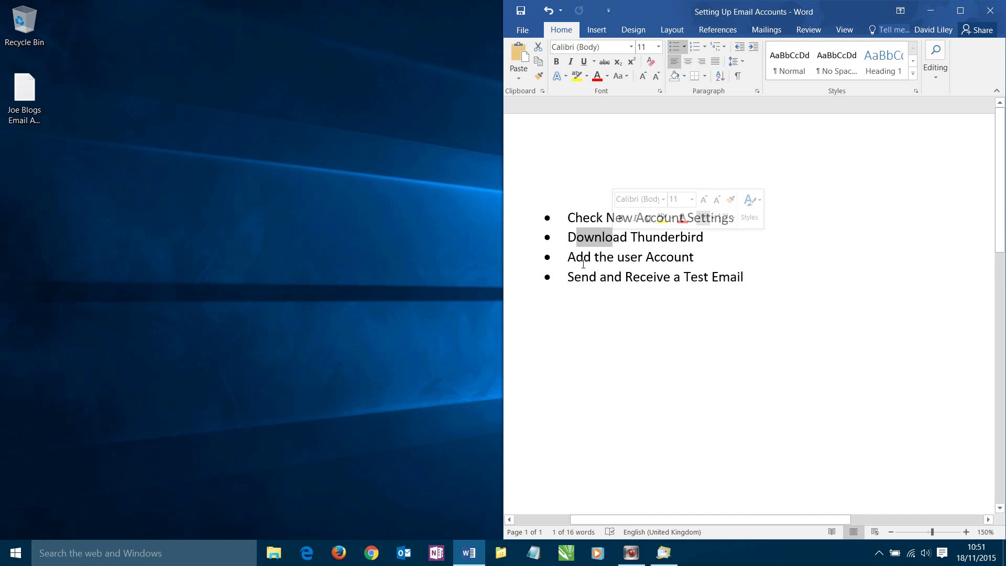
drag(577, 257, 593, 257)
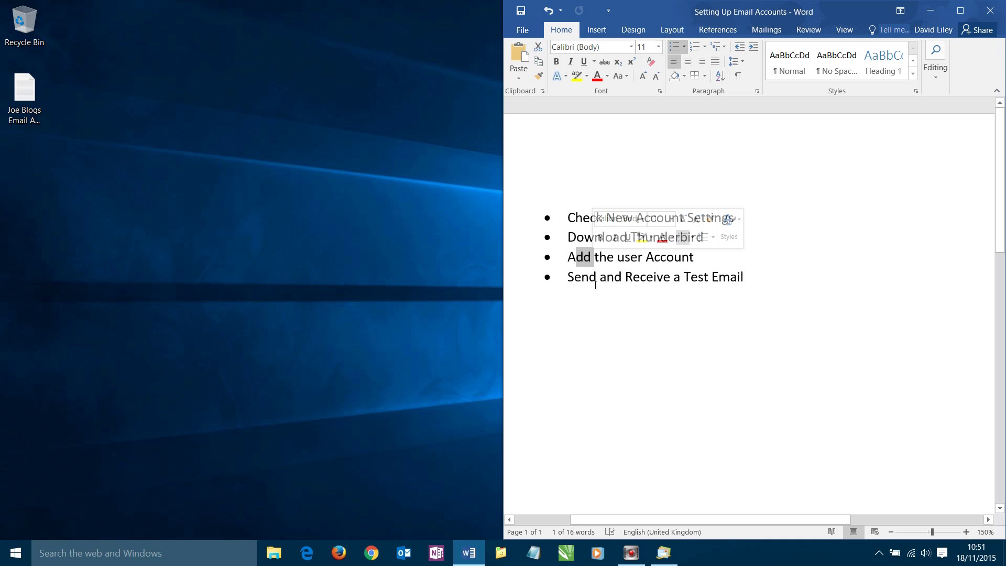
click(609, 321)
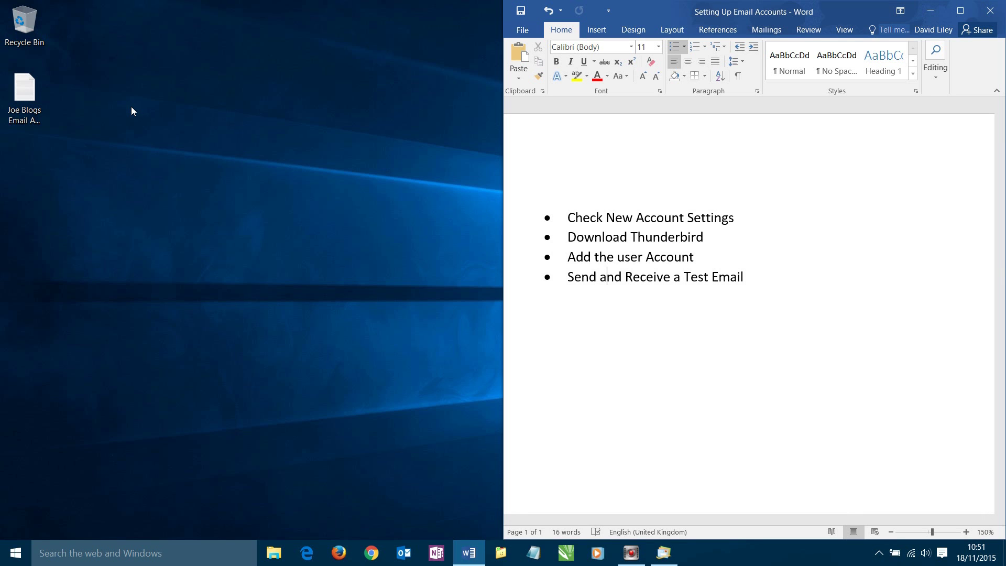
Open the email account settings file in Notepad on the left half, highlighting SSL/TLS, then return to Word
double_click(25, 93)
drag(467, 136, 1, 110)
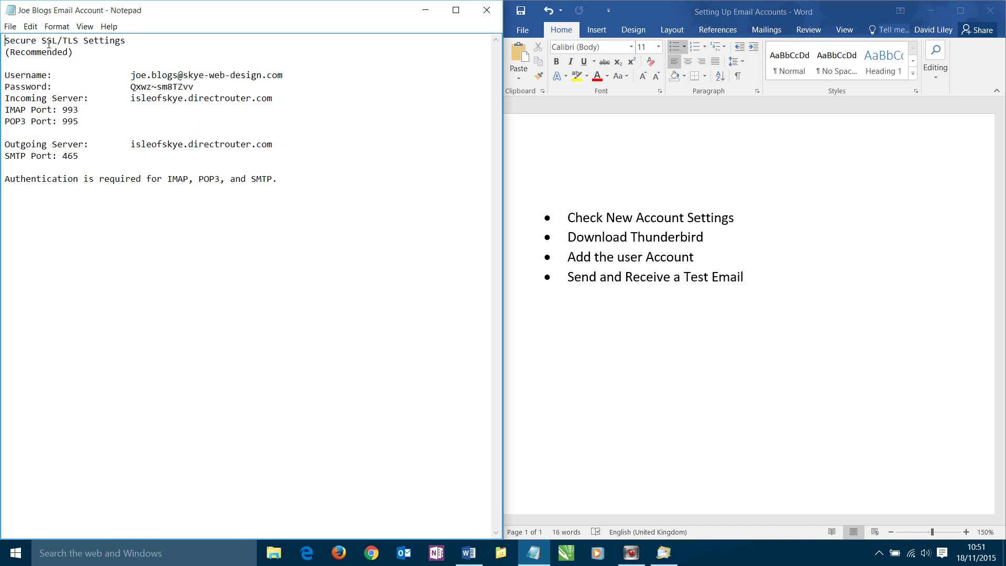
drag(42, 40, 73, 41)
click(592, 141)
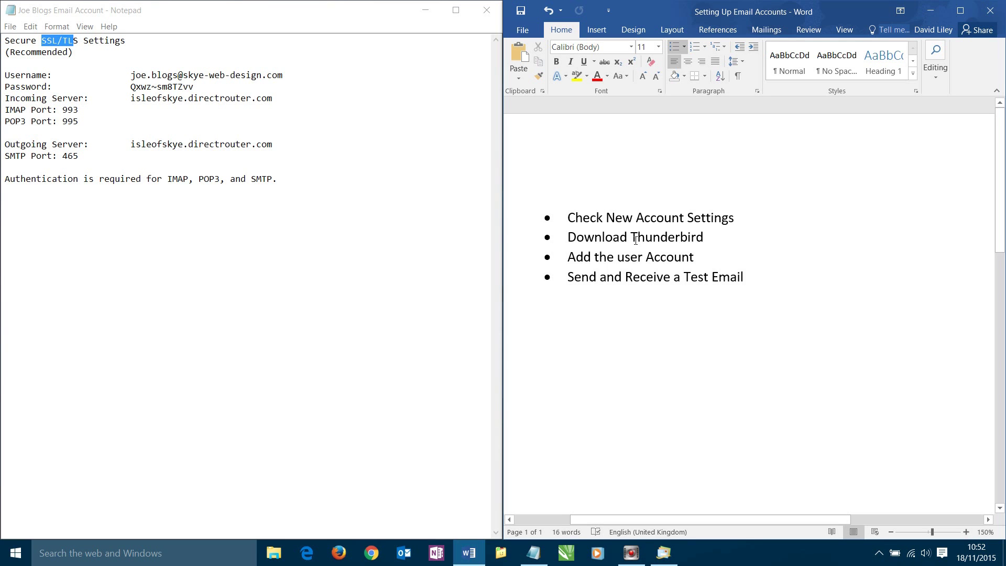
Launch Firefox, search for 'thunderbird', and open Mozilla's Thunderbird result
click(341, 559)
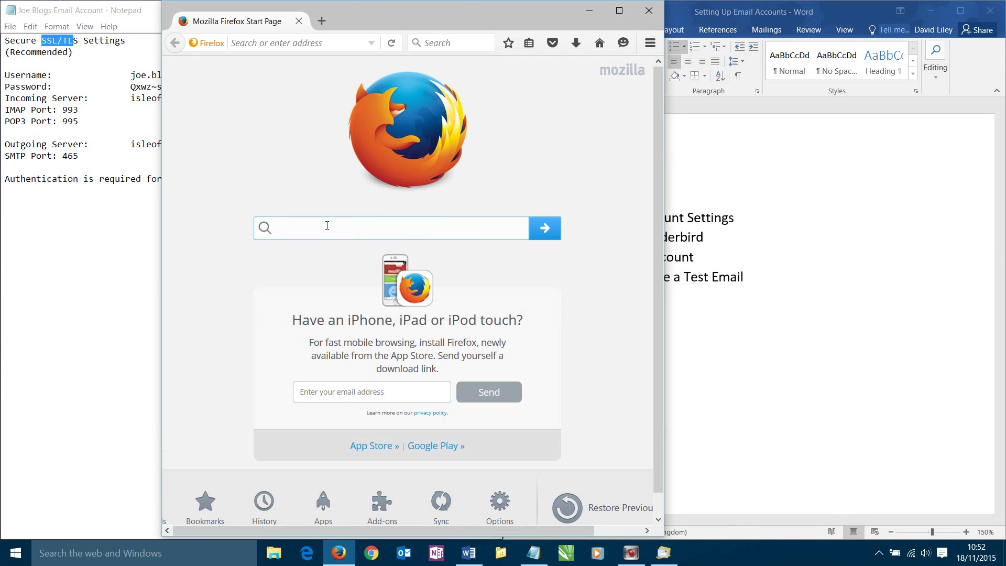
click(327, 226)
text(thunderbird)
click(545, 243)
key(Return)
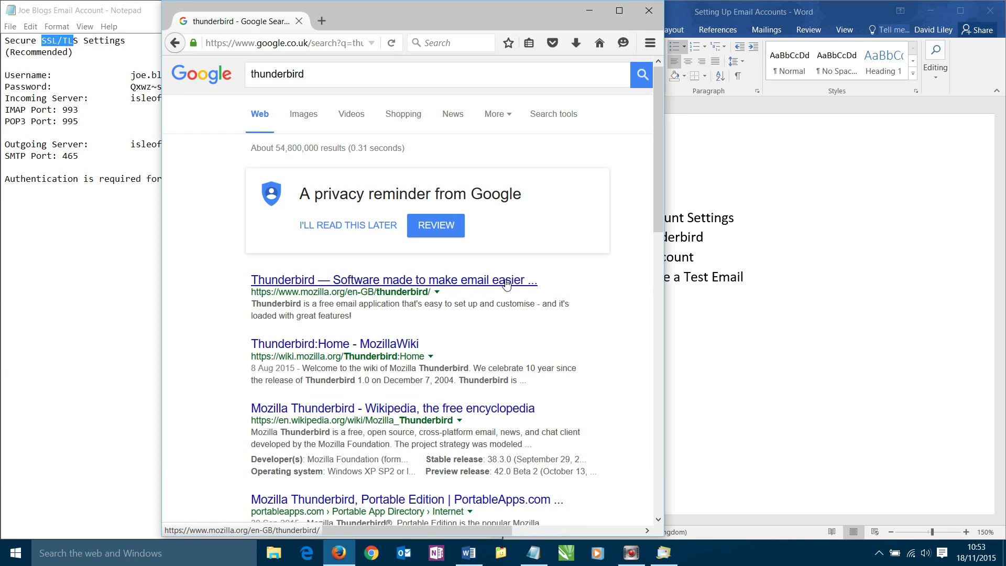
click(377, 280)
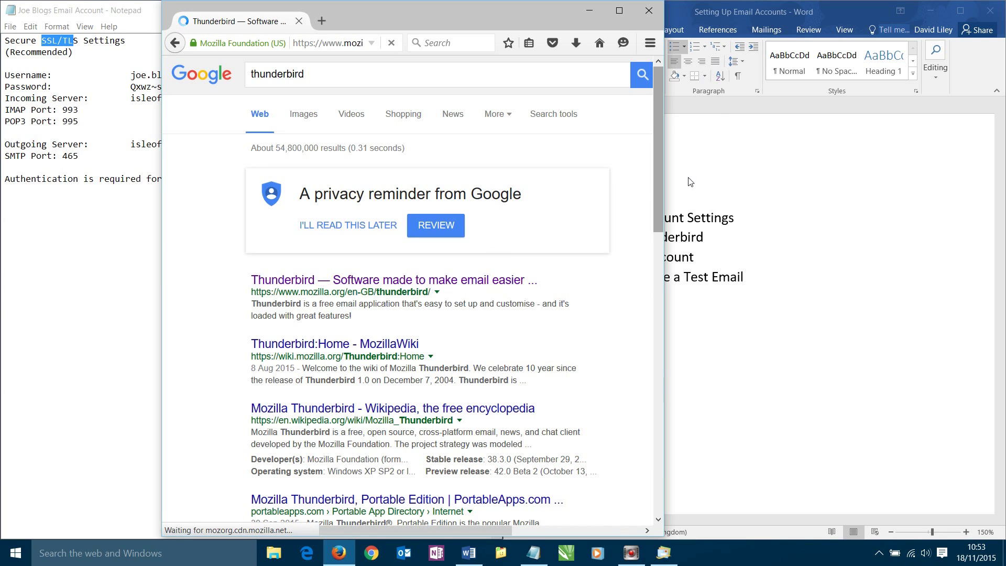
Widen the browser and save Thunderbird Setup 38.3.0.exe to disk, checking its download progress
drag(671, 207, 900, 167)
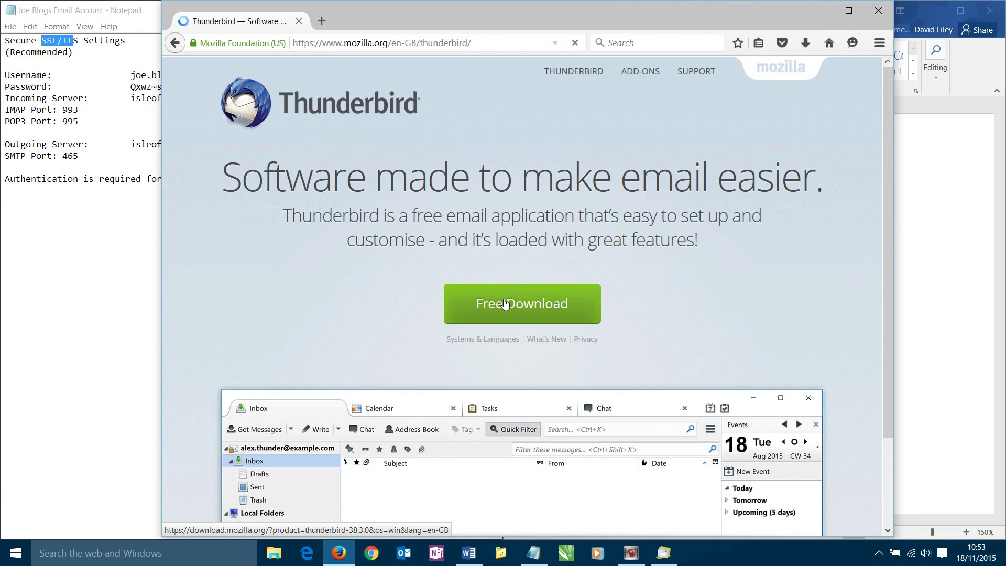
click(508, 307)
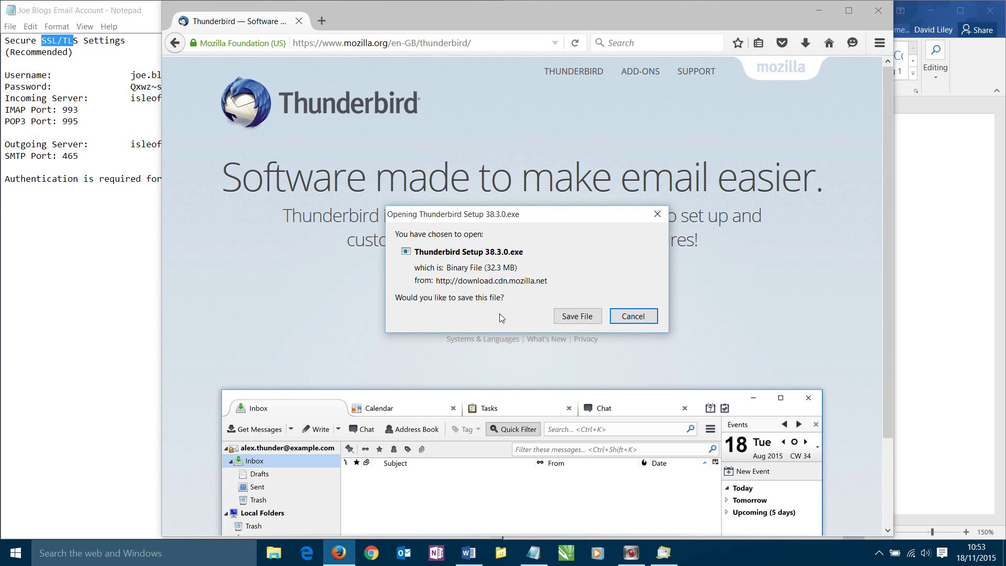
click(577, 316)
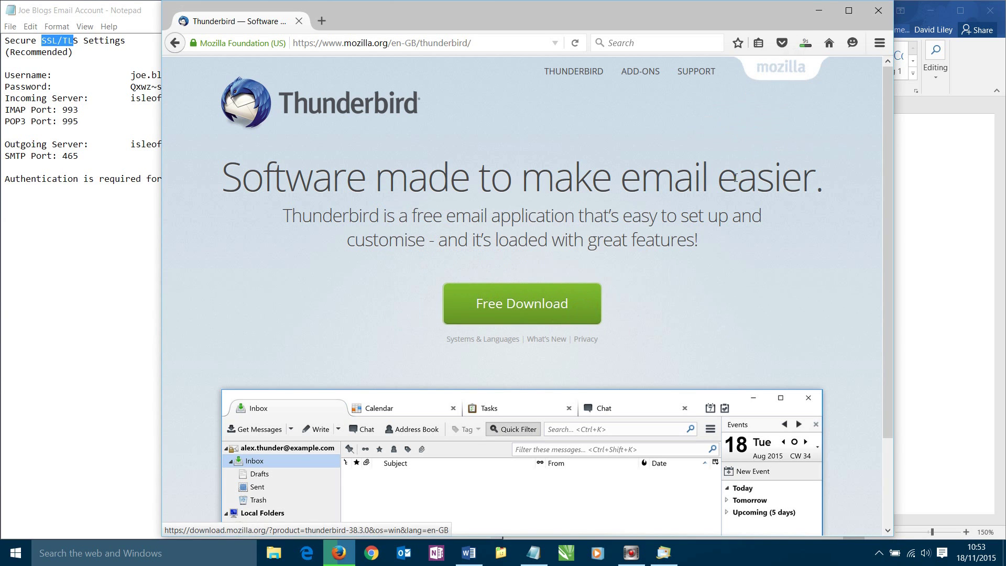
click(806, 43)
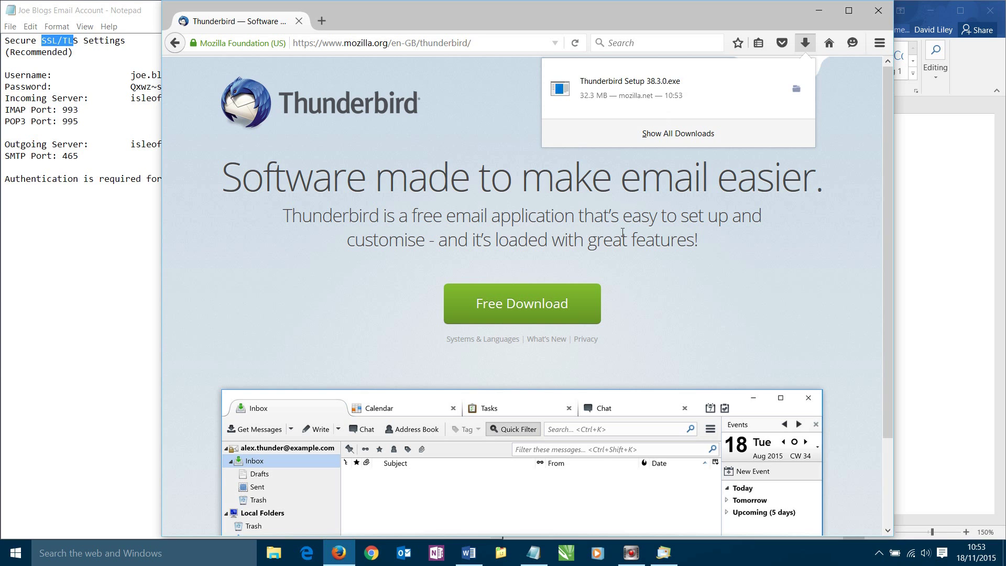
Run the downloaded Thunderbird installer and approve the User Account Control prompt
click(636, 84)
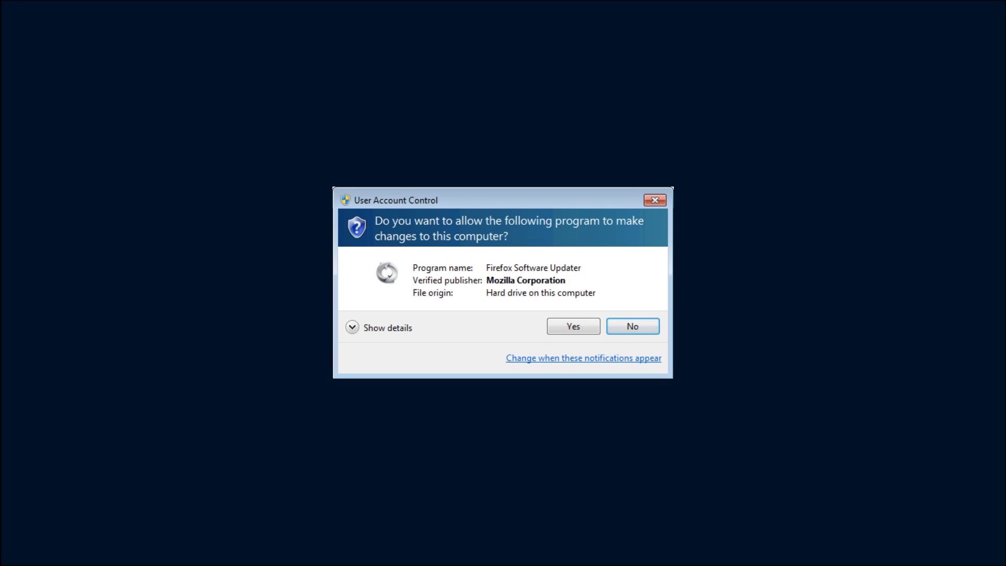
click(573, 326)
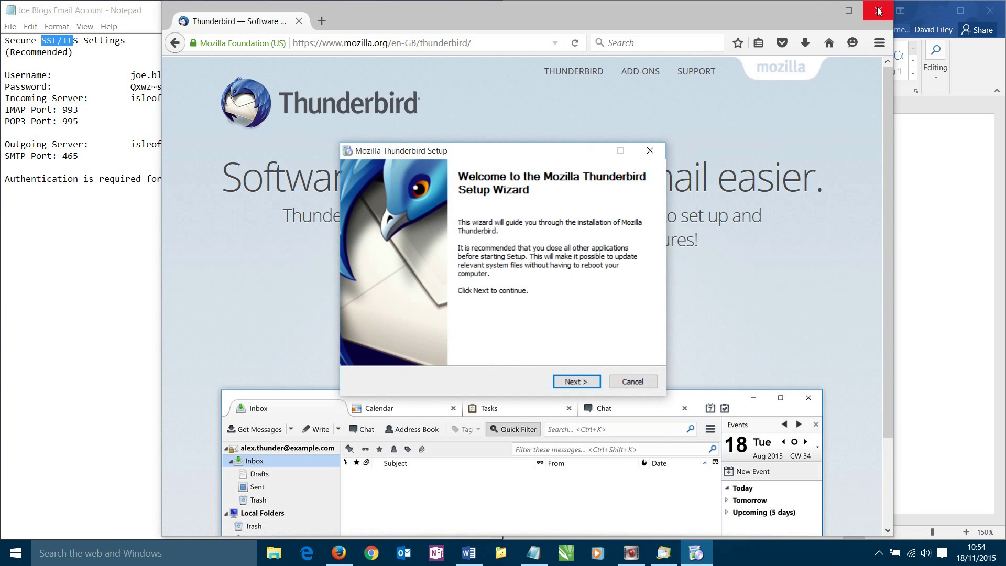
drag(599, 28, 598, 52)
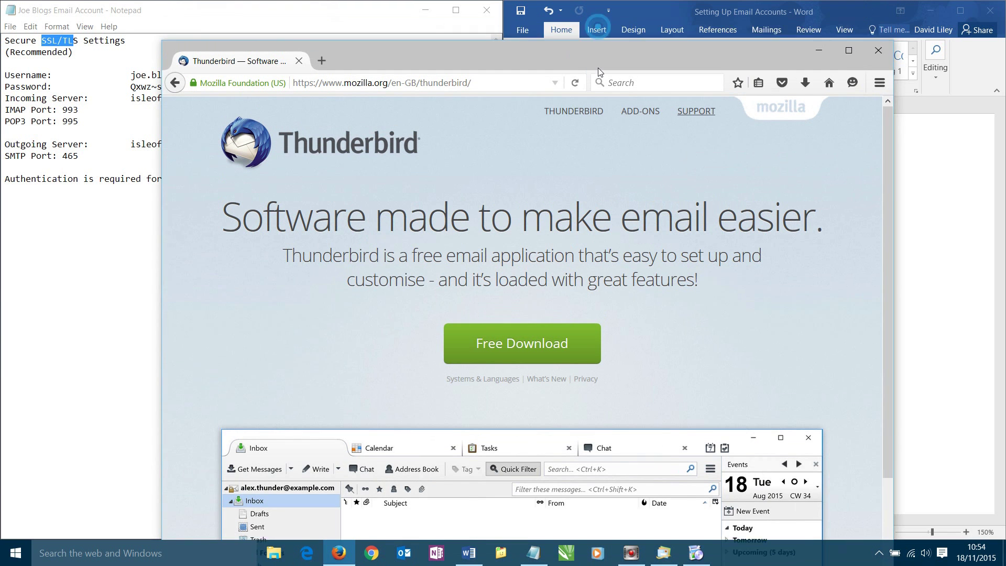
Close Firefox and install Thunderbird with Standard setup, not as default mail application, launching it afterwards
click(879, 36)
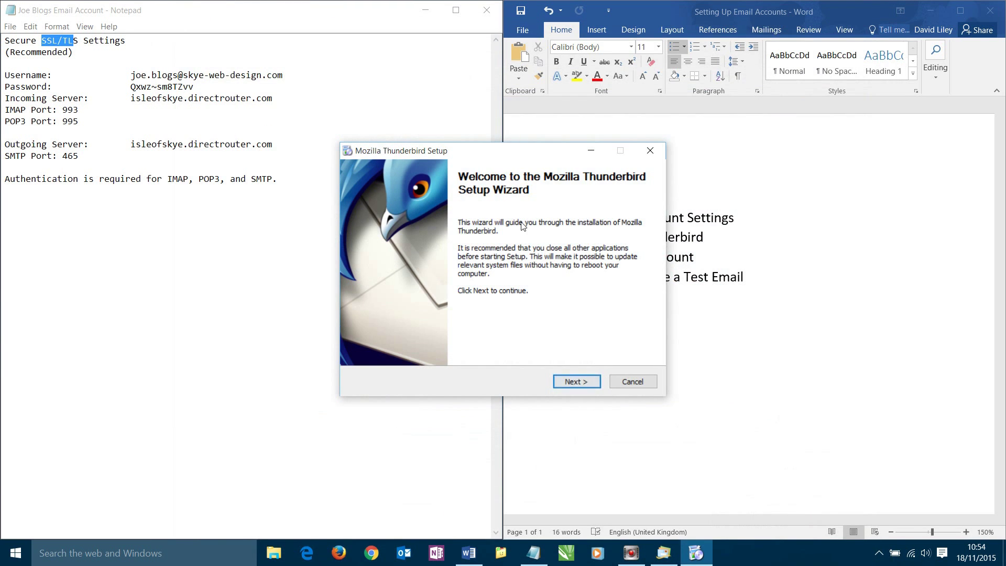
click(570, 384)
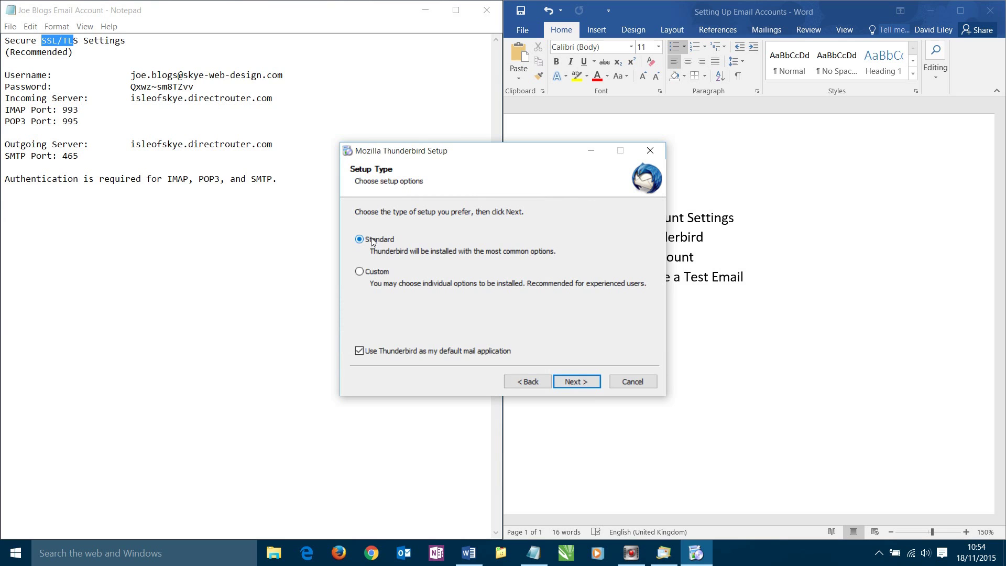
click(405, 350)
click(580, 383)
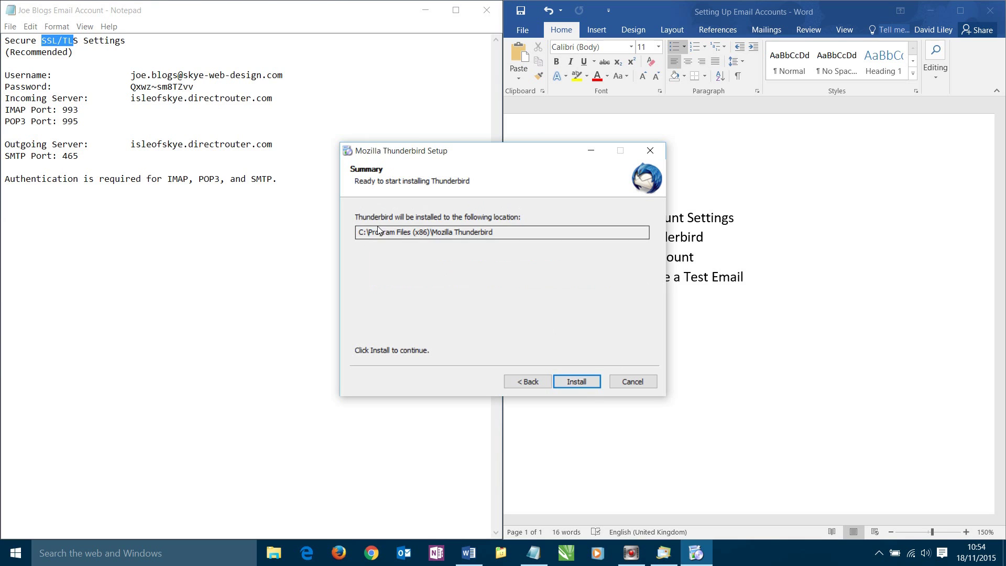
click(577, 382)
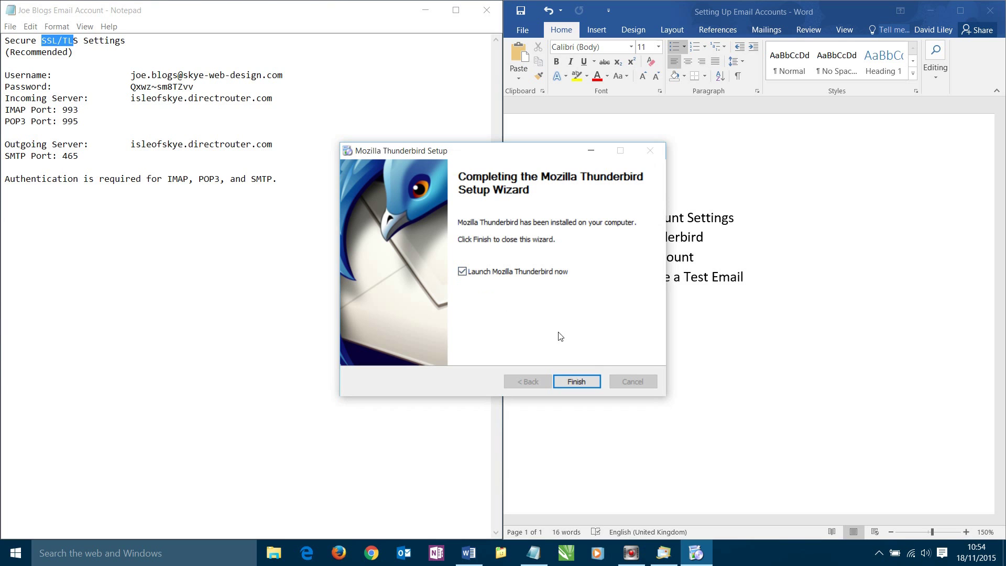
click(579, 381)
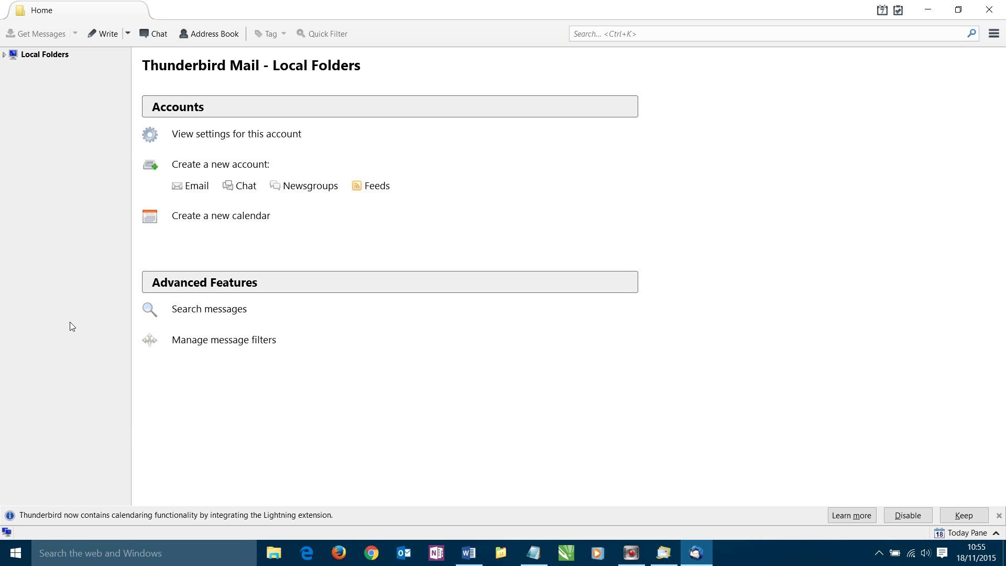
Snap the Thunderbird window to the right half beside the Notepad settings
drag(293, 7, 998, 143)
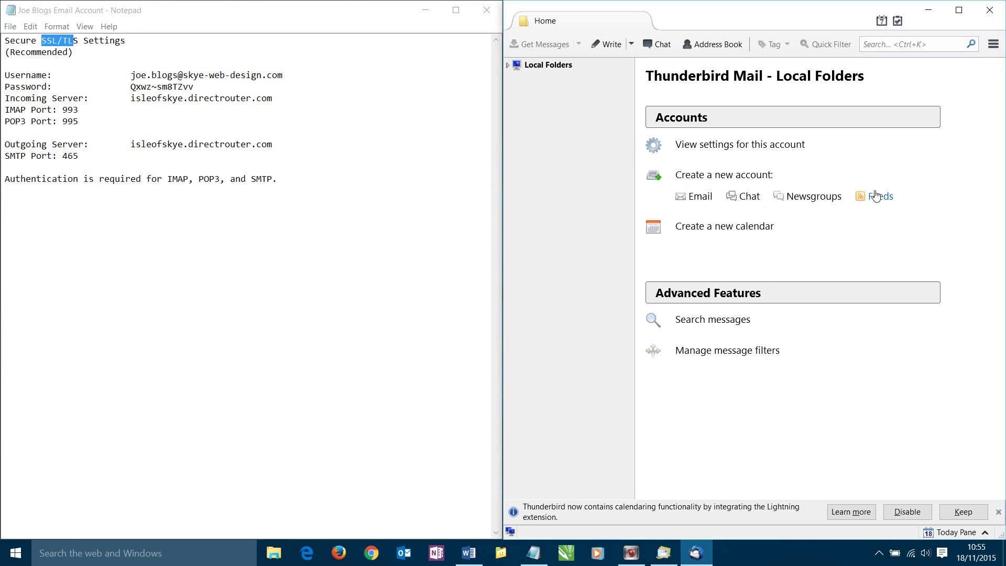
Start a new account using an existing address, and replace Your name with the account holder's name
click(693, 196)
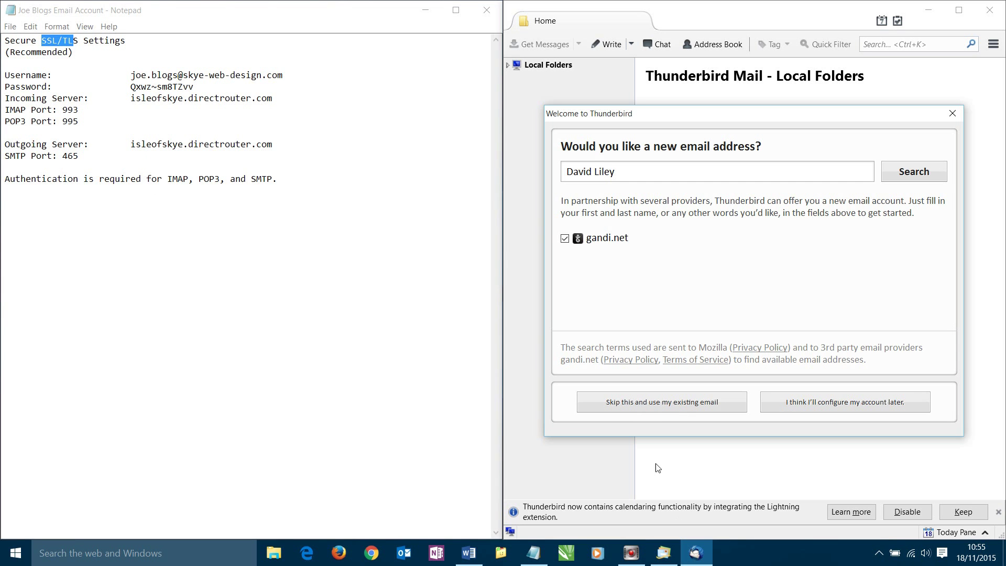
click(639, 408)
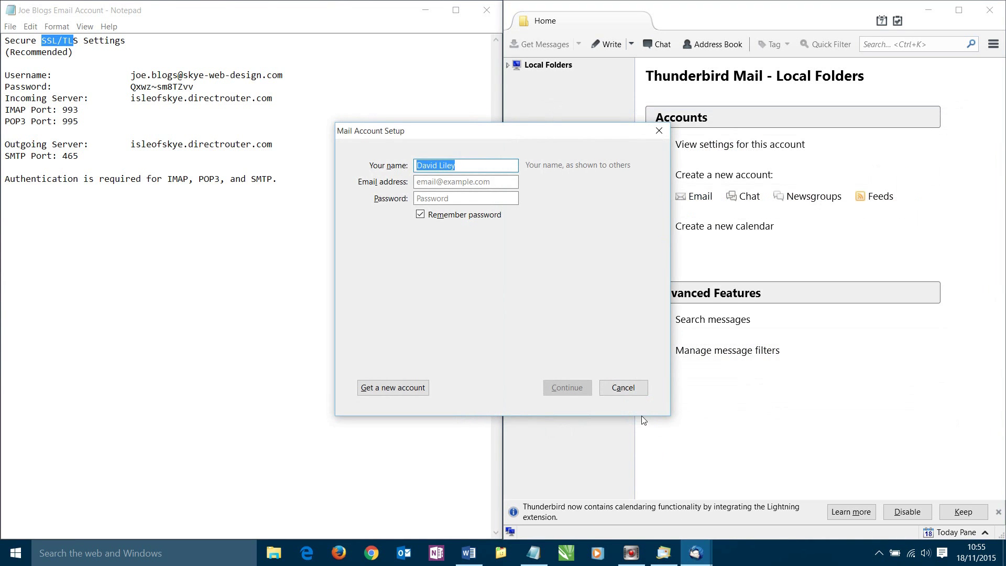
drag(486, 140, 710, 84)
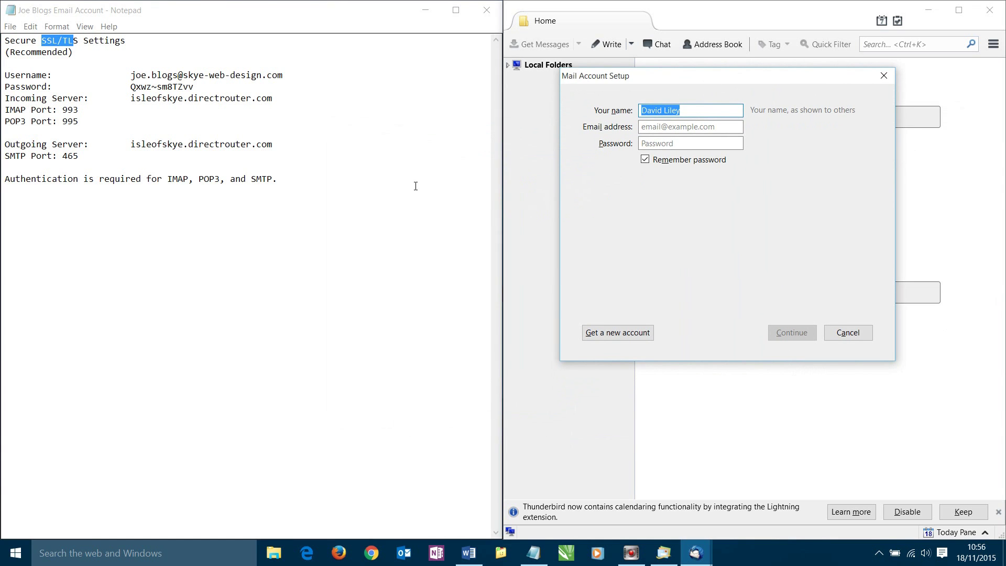
click(399, 184)
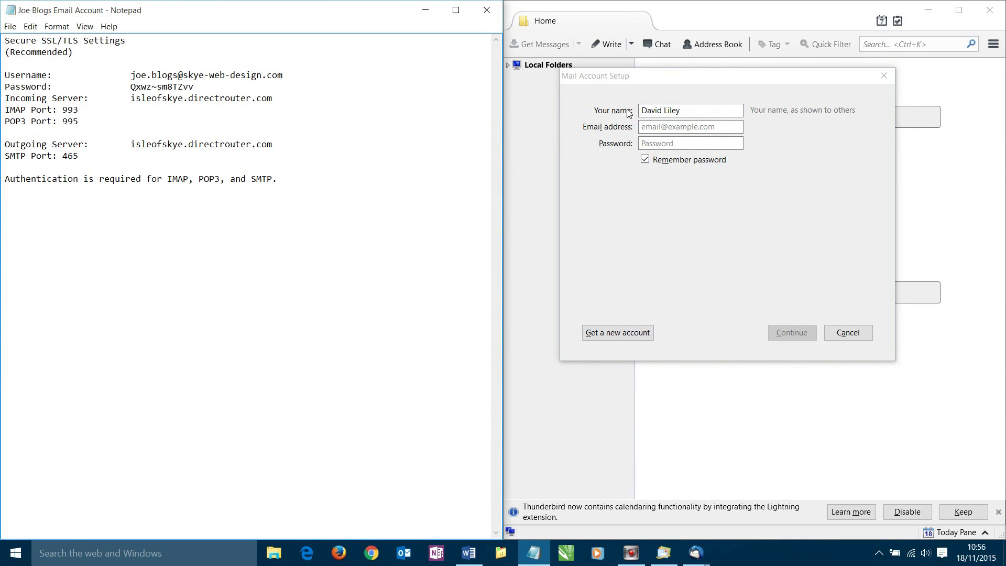
click(684, 115)
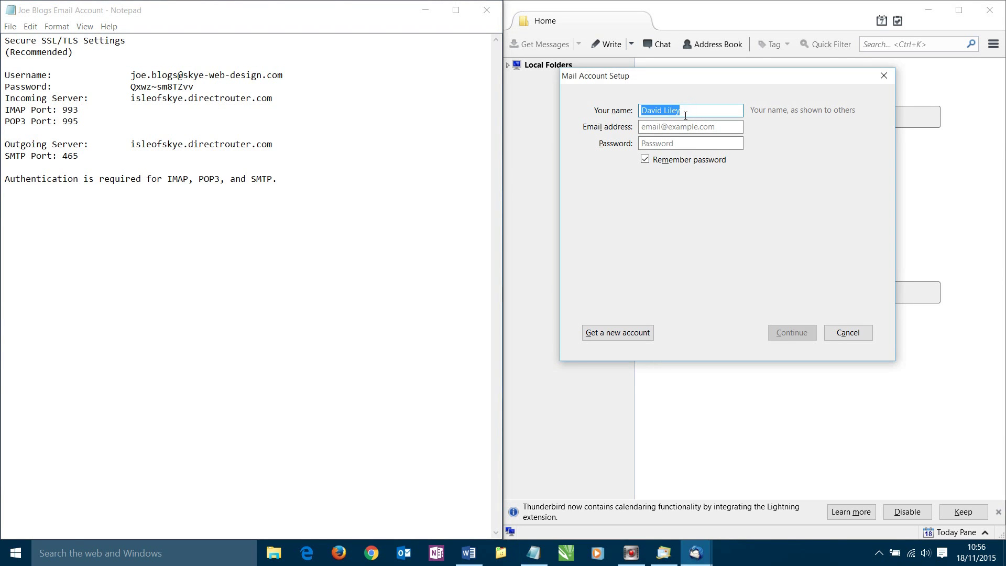
click(686, 116)
drag(685, 115, 643, 113)
key(BackSpace)
text(Joe Blogs)
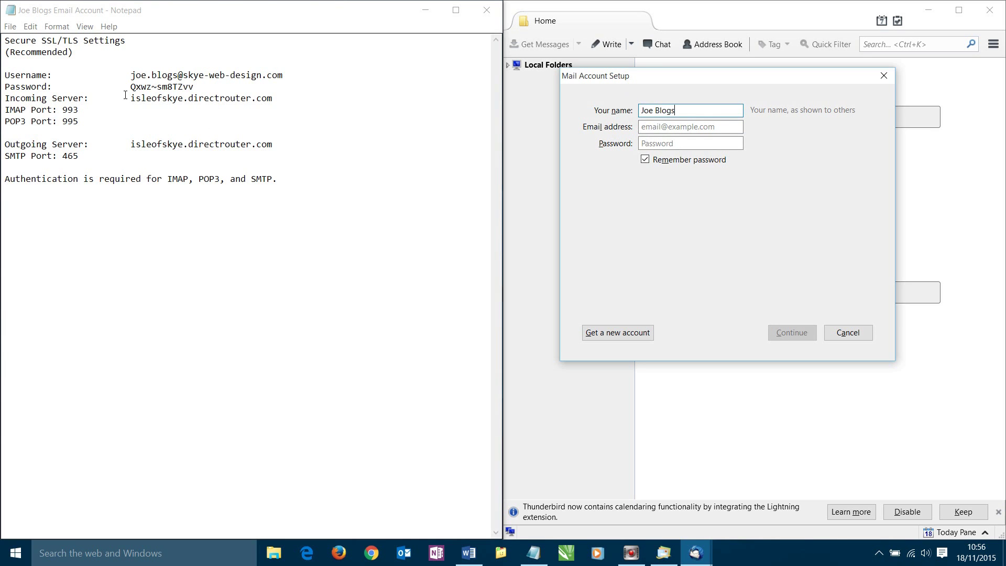
Copy the account's email address from the notes into the Email address field
drag(130, 75, 287, 84)
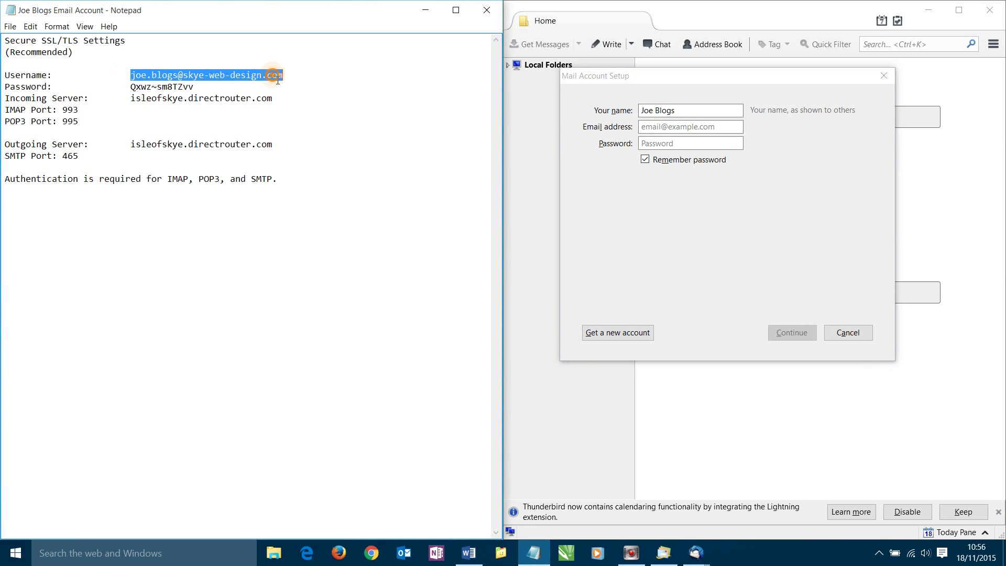
right_click(273, 76)
click(312, 112)
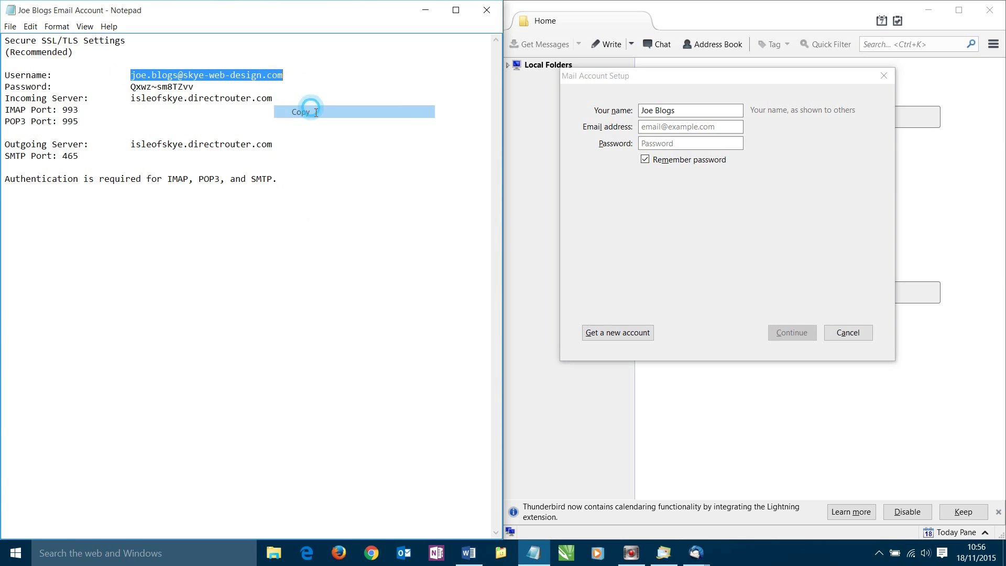
click(667, 128)
click(668, 128)
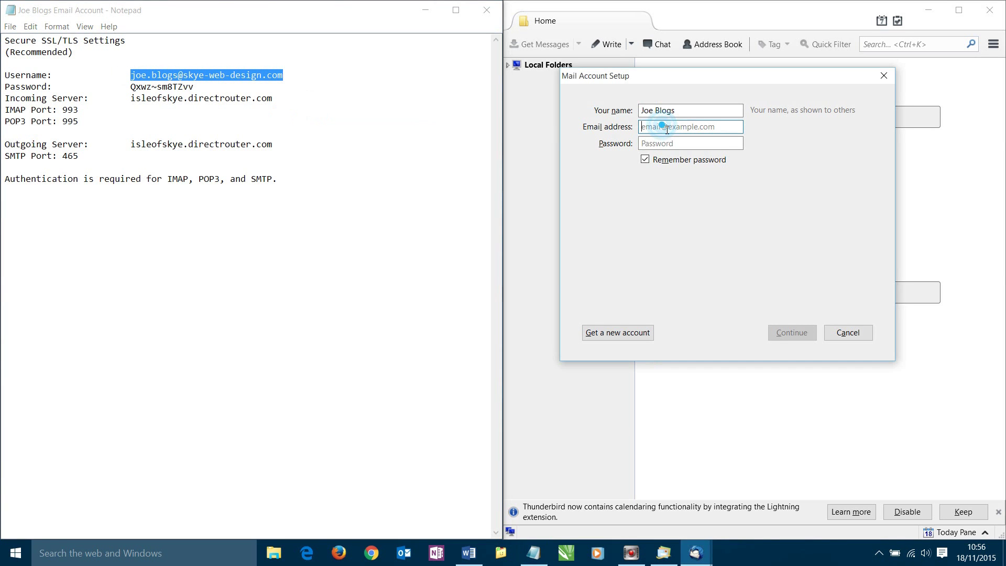
right_click(667, 130)
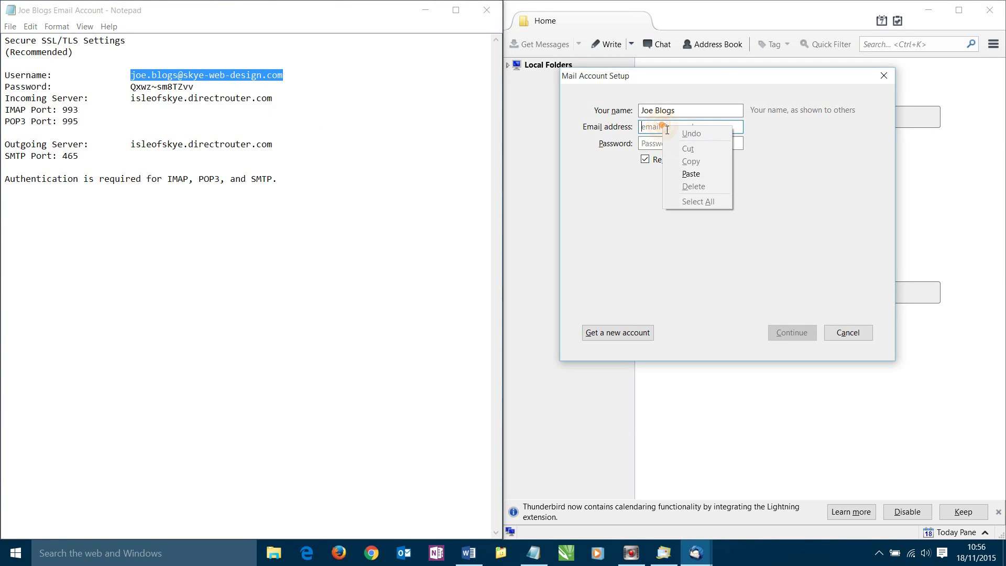
click(690, 173)
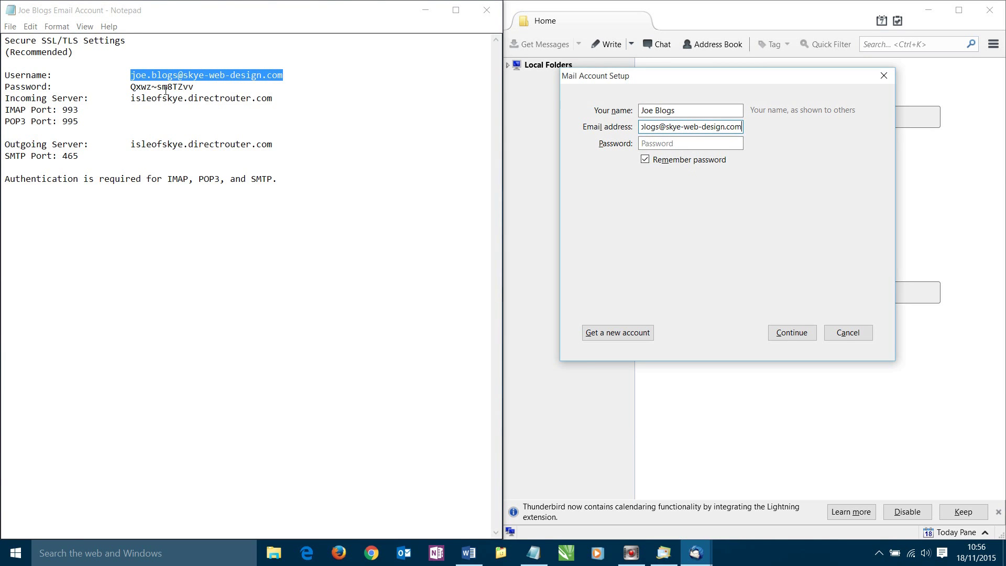
Copy the password from the notes into the Password field and continue to the configuration lookup
drag(200, 92, 133, 90)
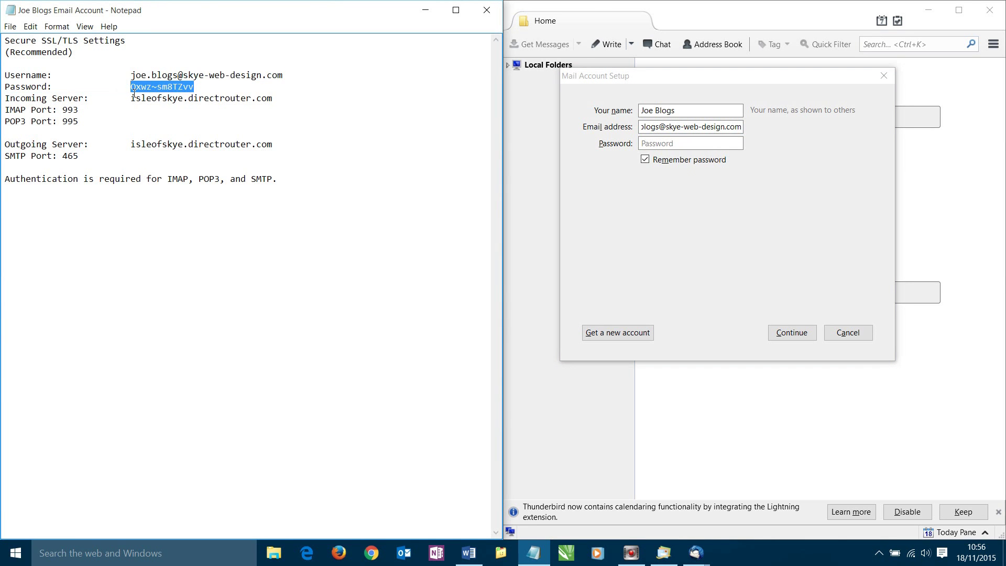
right_click(139, 85)
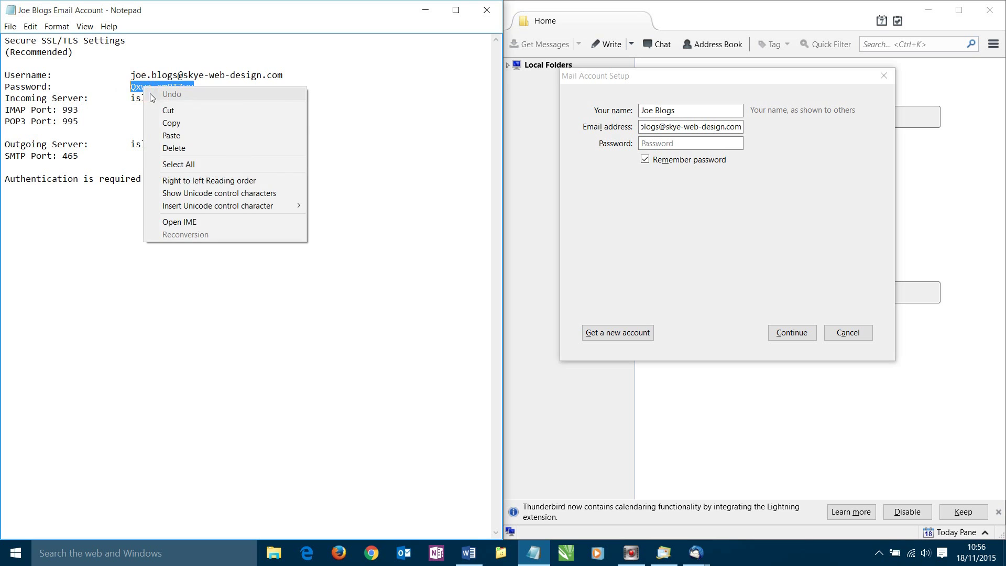
click(162, 122)
click(647, 144)
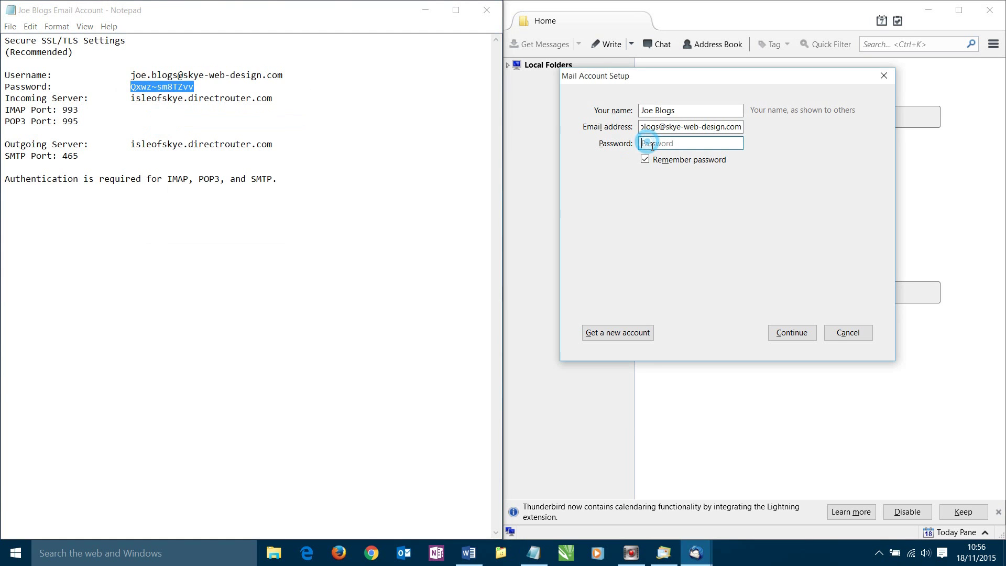
right_click(647, 145)
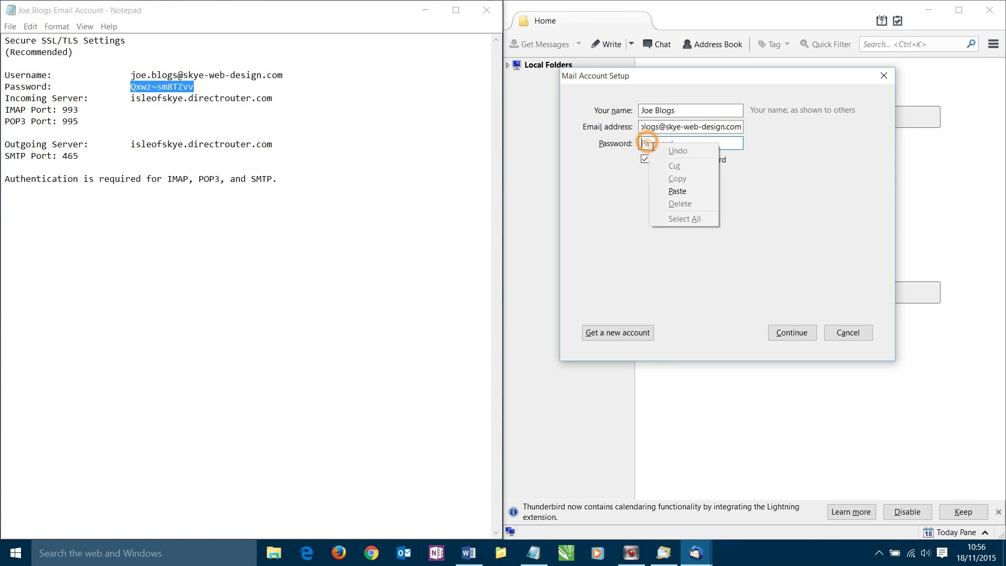
click(676, 191)
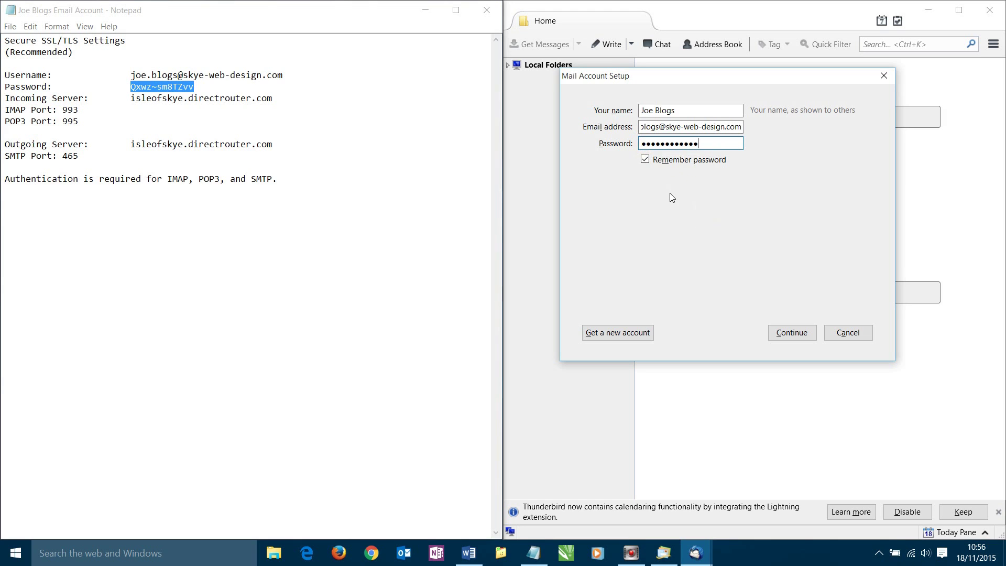
click(788, 333)
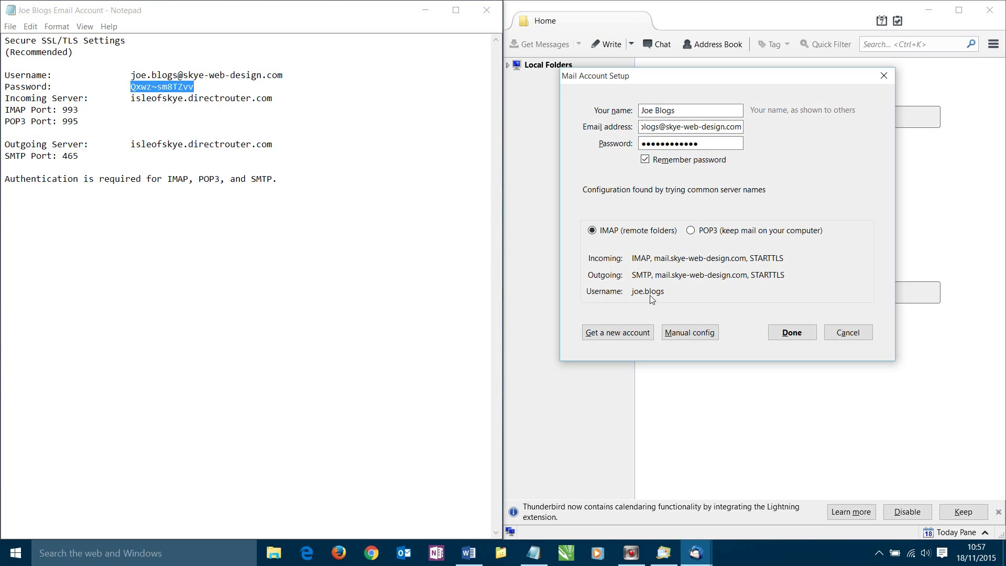
Switch to Manual config and copy the server hostname from the notes
click(700, 337)
drag(776, 78, 713, 84)
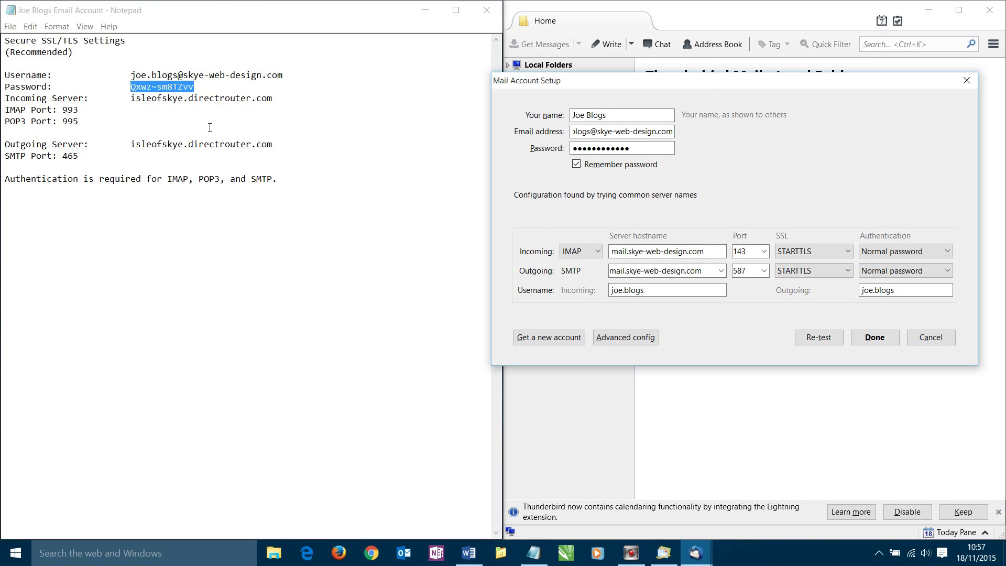
click(105, 110)
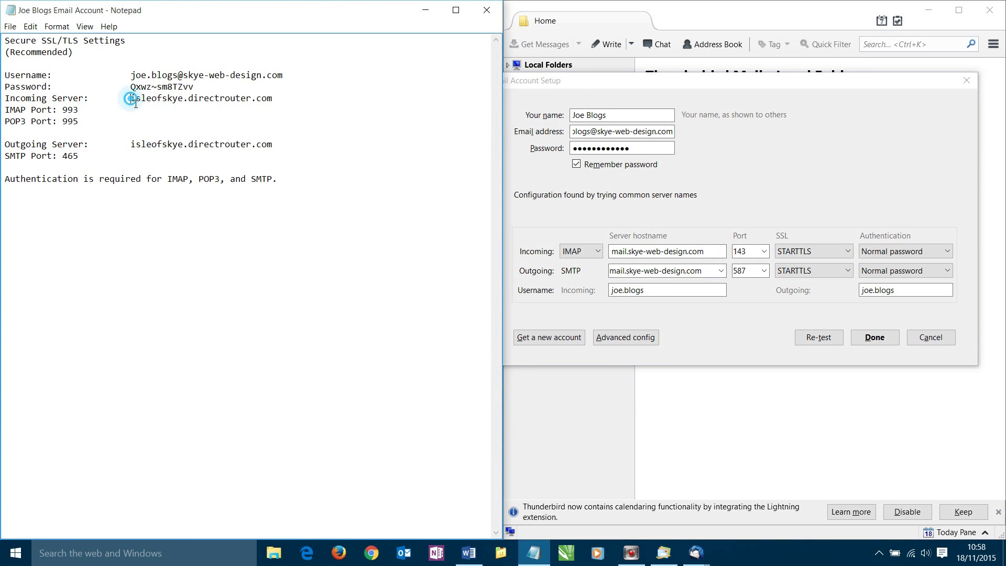
drag(130, 98, 280, 101)
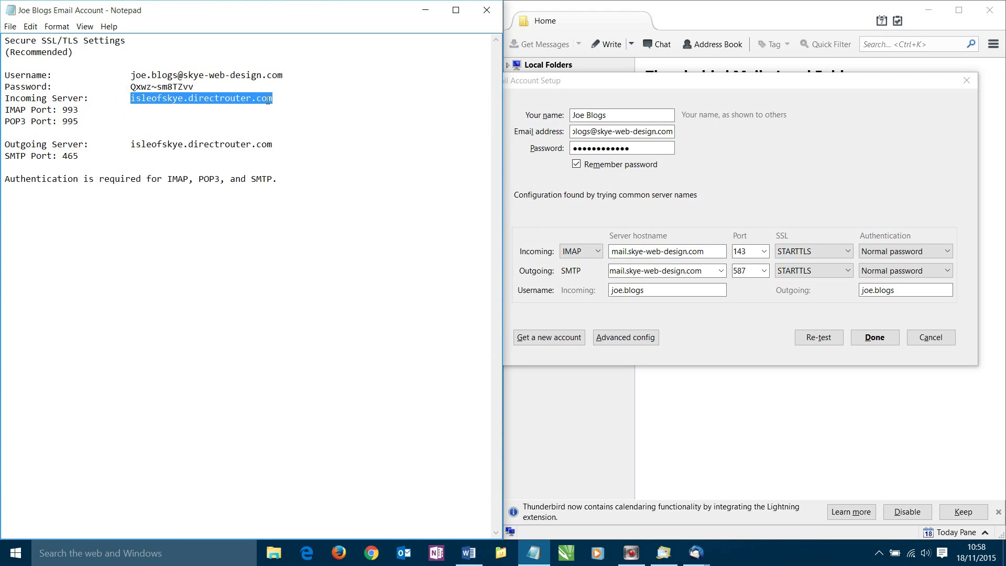
right_click(268, 99)
click(295, 129)
Paste isleofskye.directrouter.com into both the incoming and outgoing server hostname fields
drag(726, 251, 594, 272)
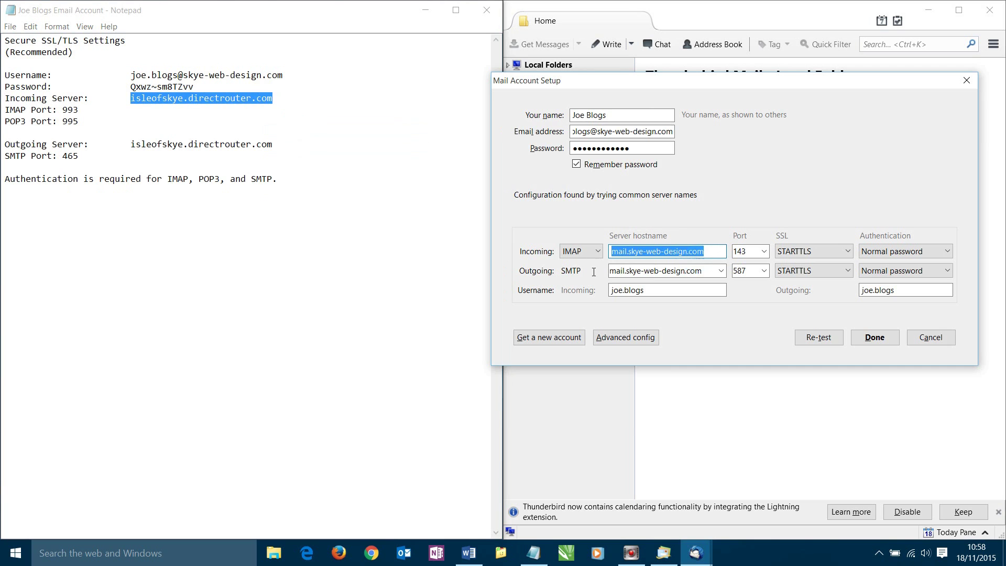
right_click(634, 255)
click(662, 297)
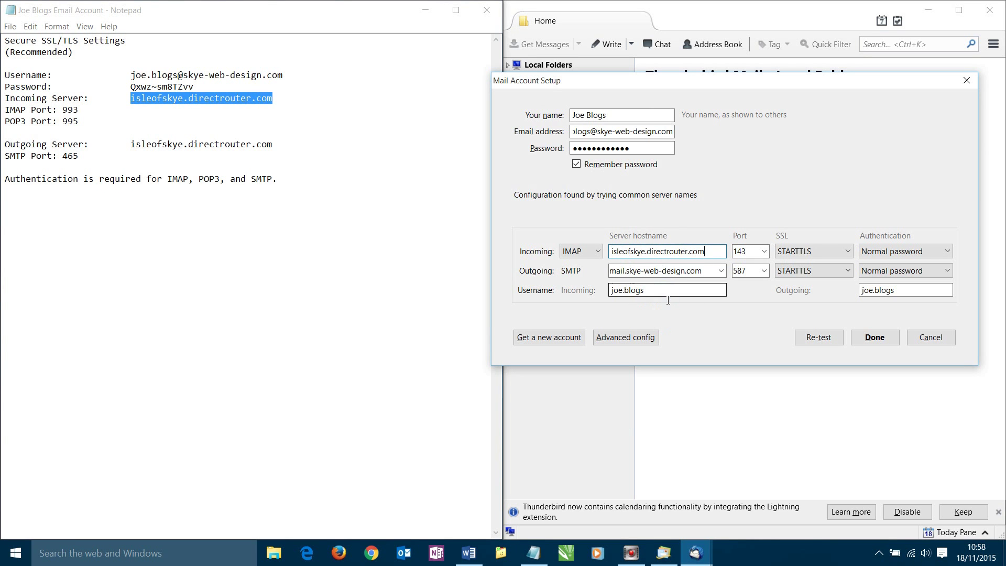
drag(705, 273, 615, 287)
right_click(625, 273)
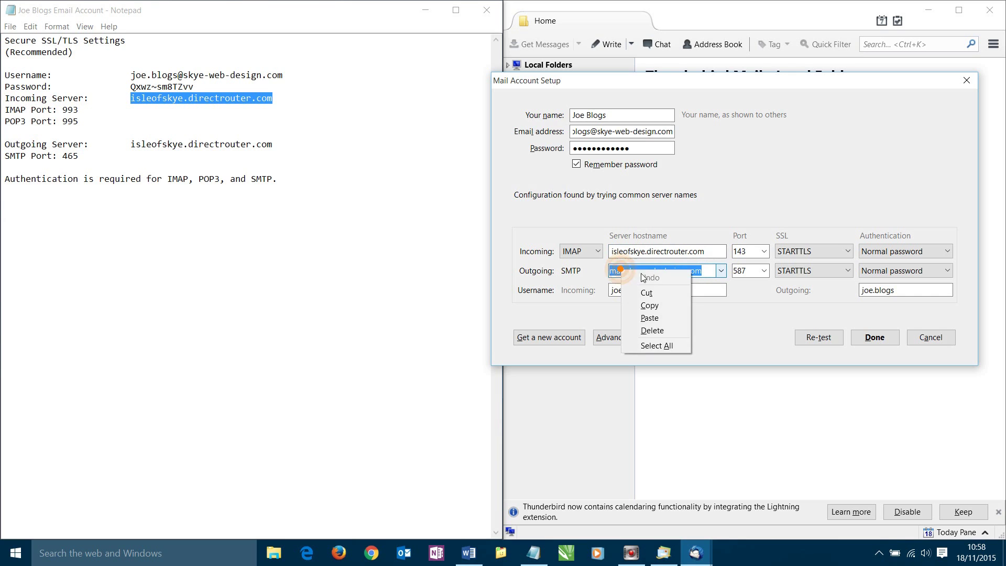
click(655, 320)
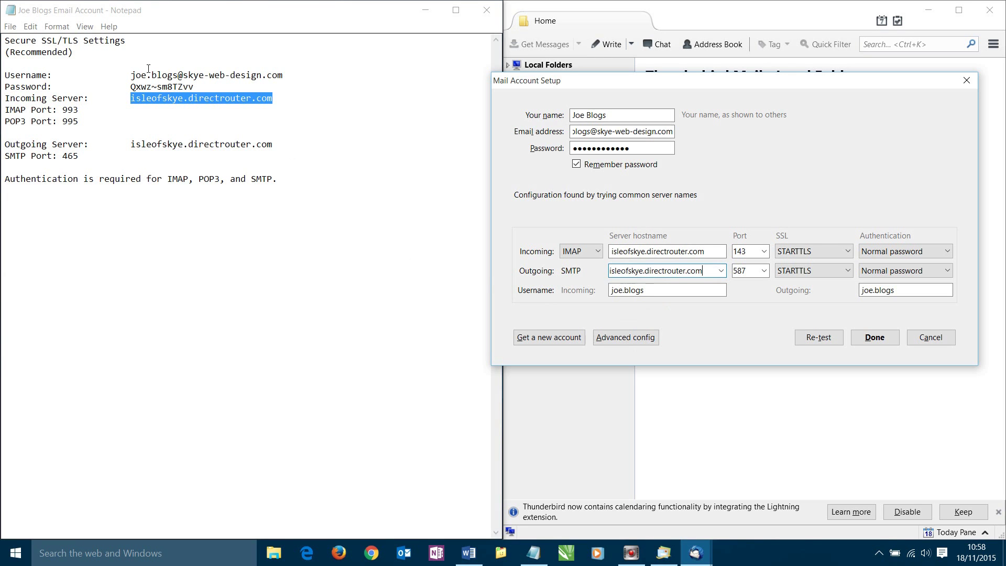
click(134, 44)
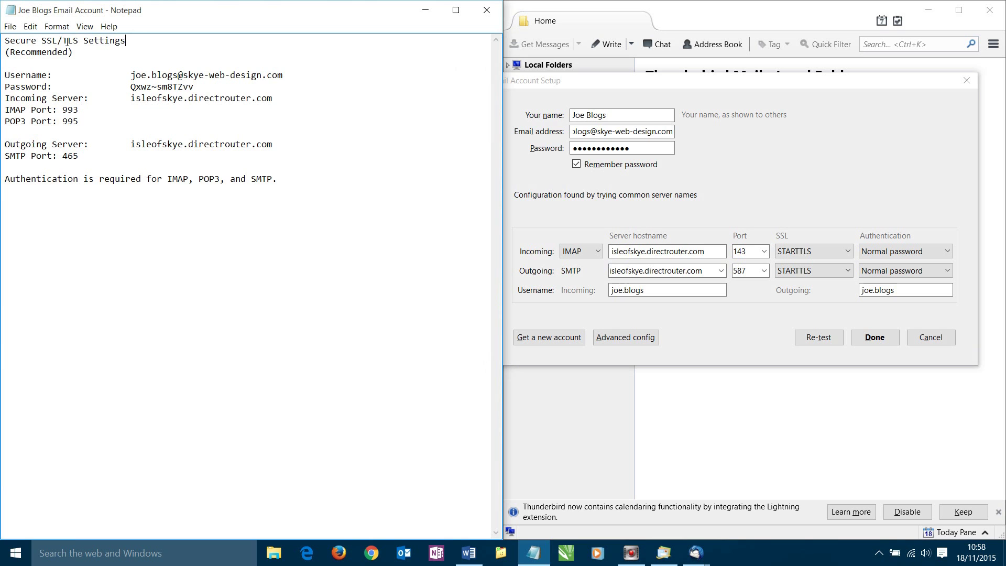
Set both servers to SSL/TLS, incoming authentication Normal password, outgoing No authentication
drag(76, 44, 57, 44)
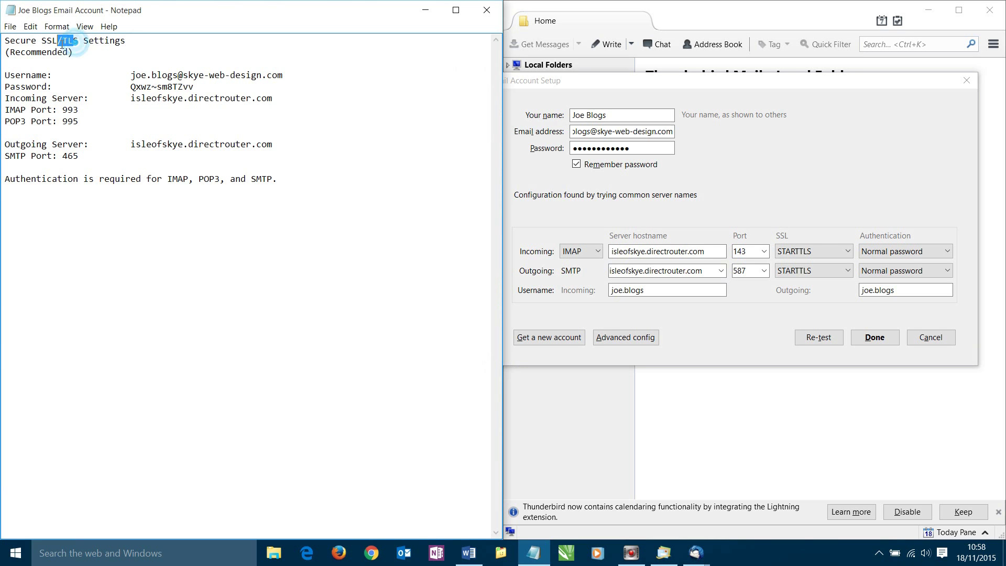
click(846, 252)
click(802, 305)
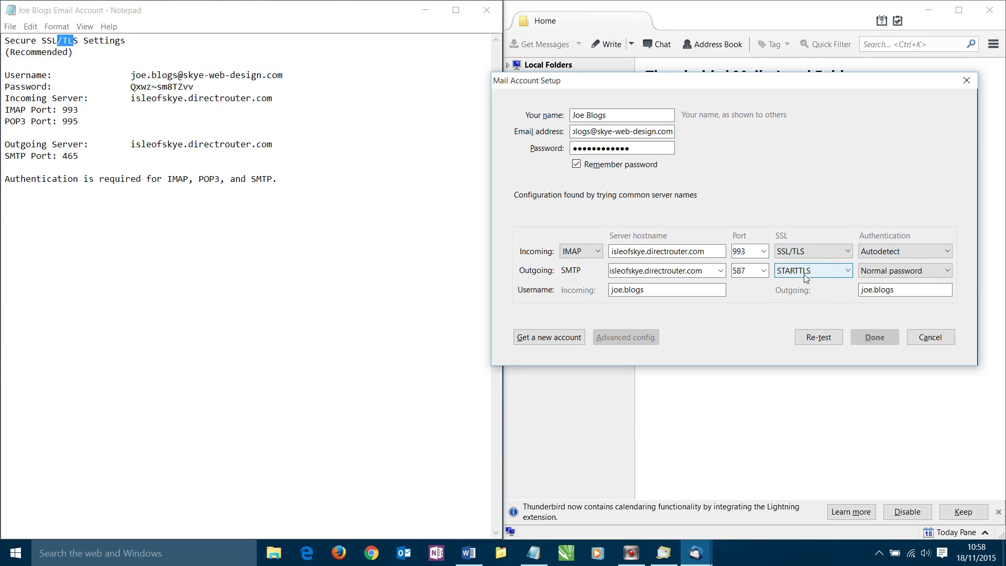
click(843, 271)
click(809, 324)
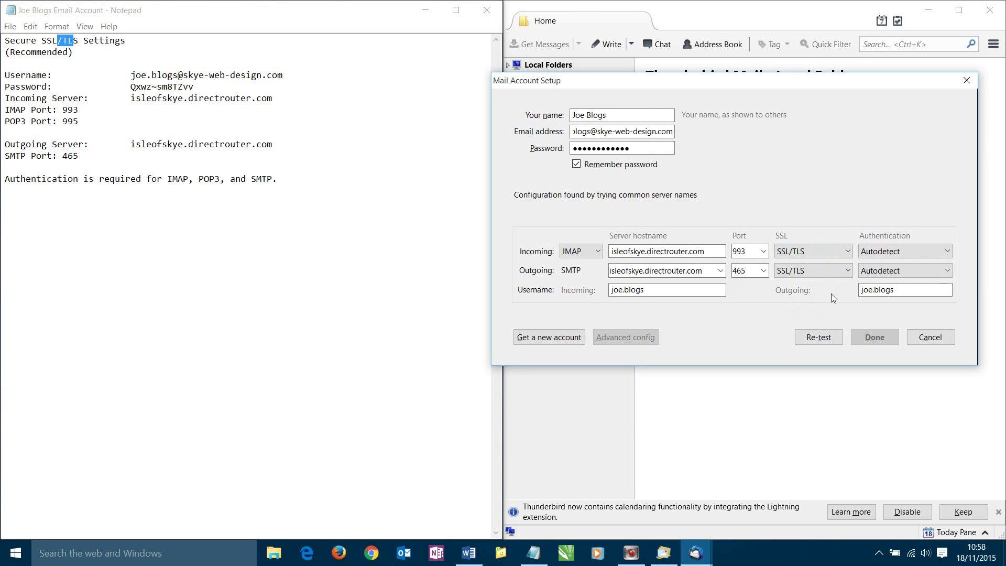
click(886, 249)
click(890, 279)
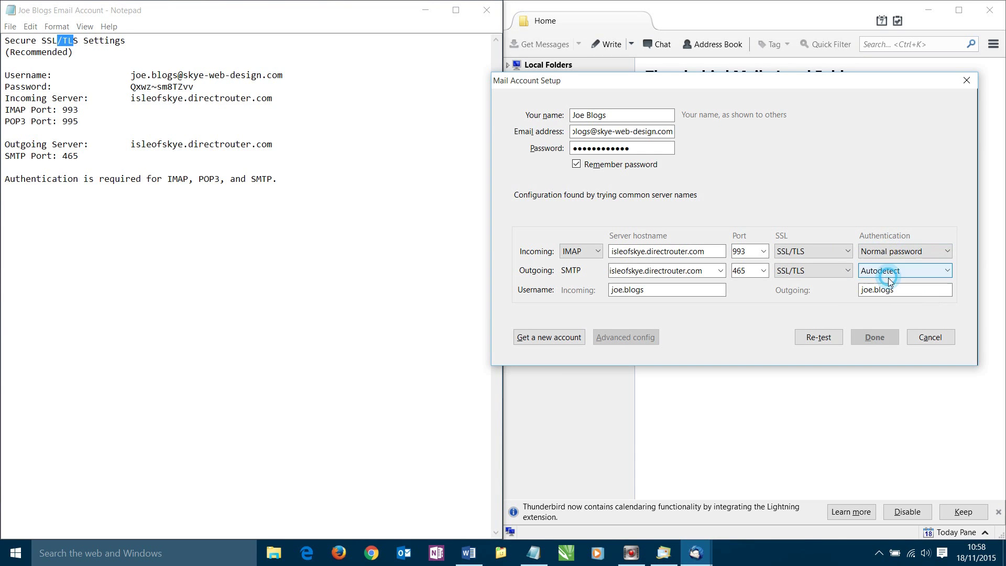
click(891, 270)
click(885, 298)
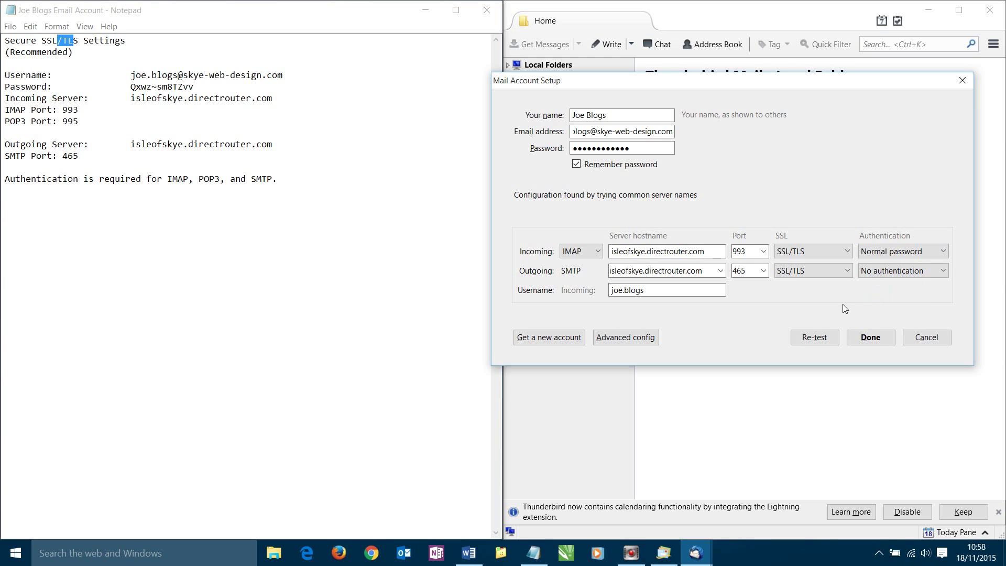
Check the ports against the notes: IMAP 993 and SMTP 465
click(746, 271)
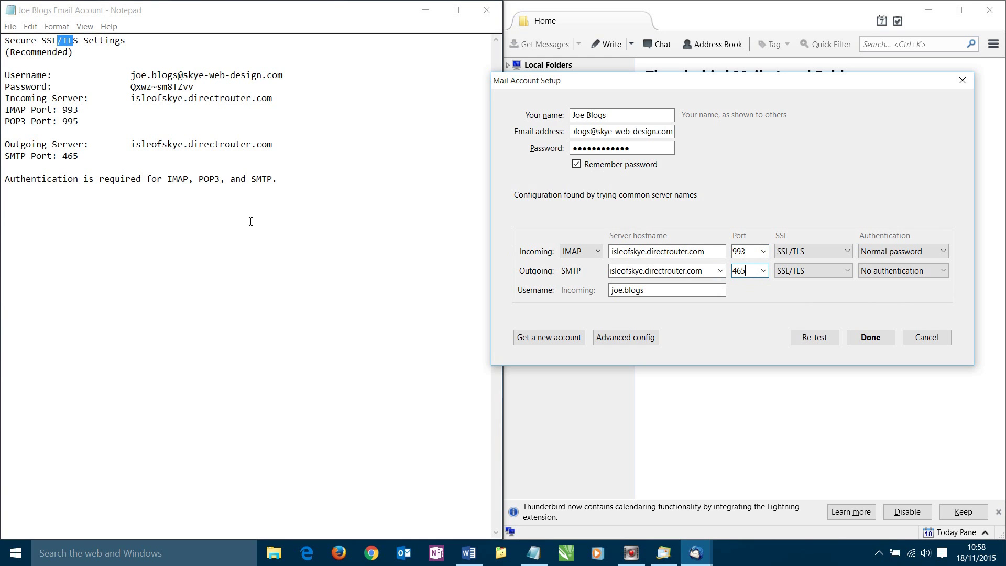
click(69, 115)
double_click(69, 115)
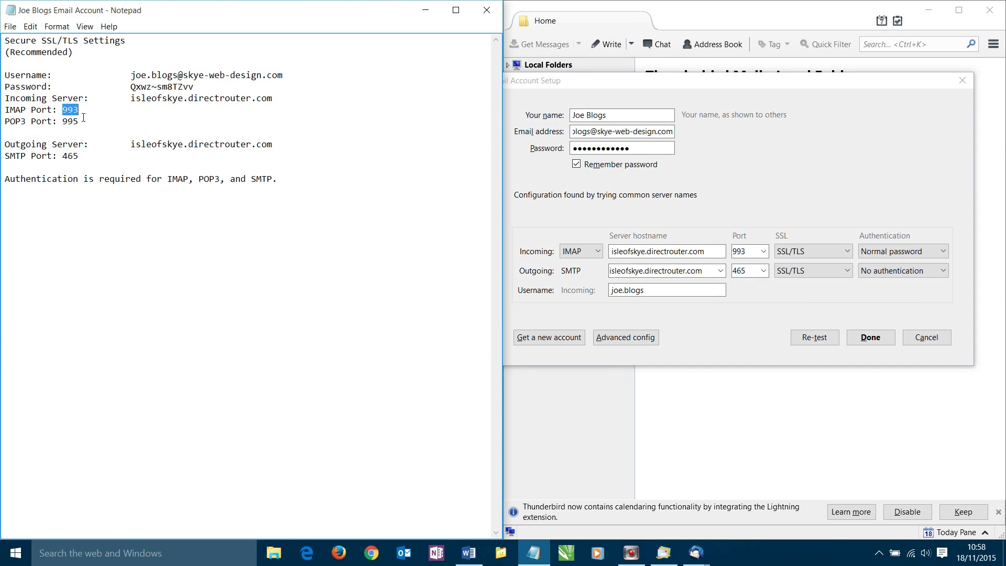
double_click(70, 156)
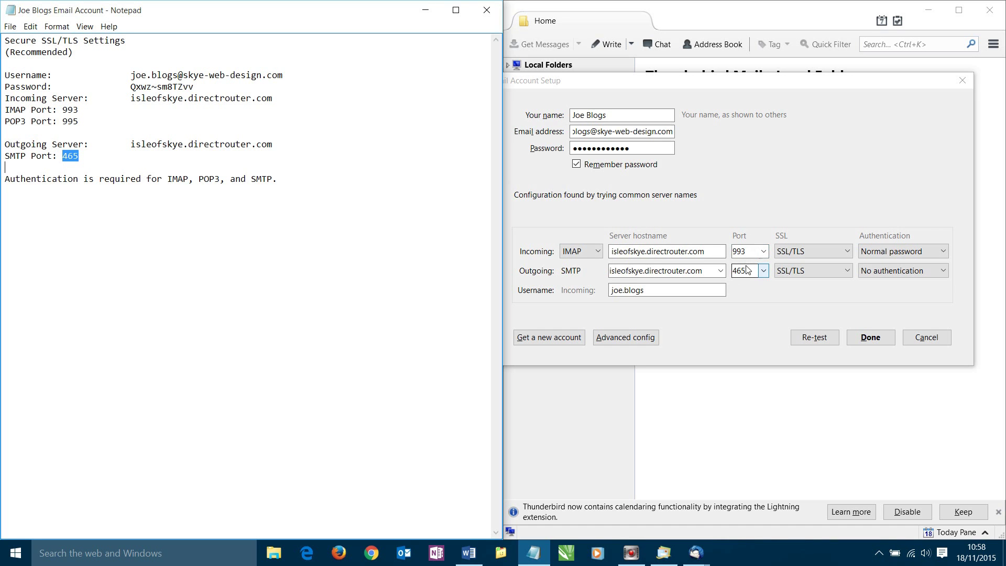
click(741, 298)
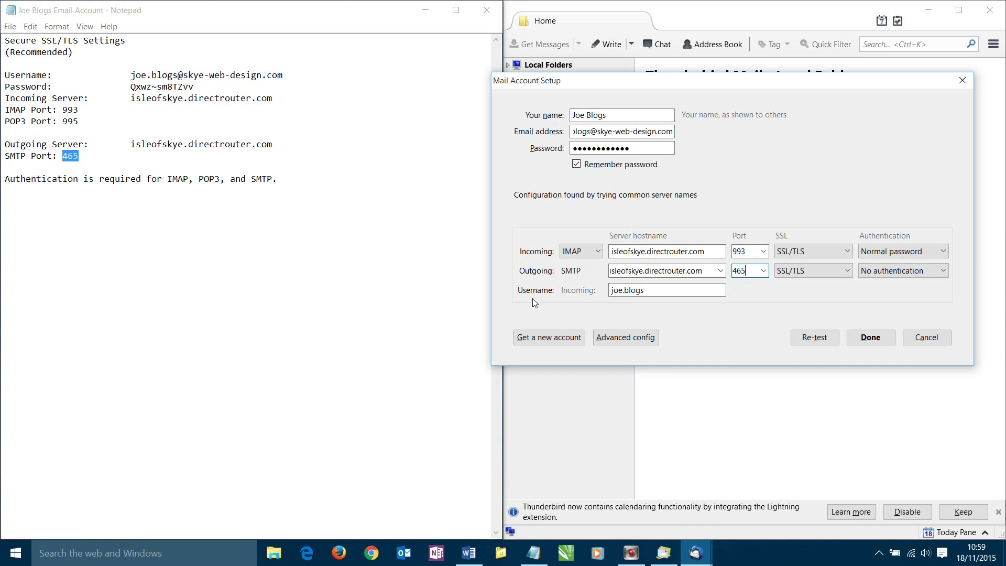
Replace the incoming username with the full email address from the notes, re-test, and click Done
drag(655, 289, 615, 296)
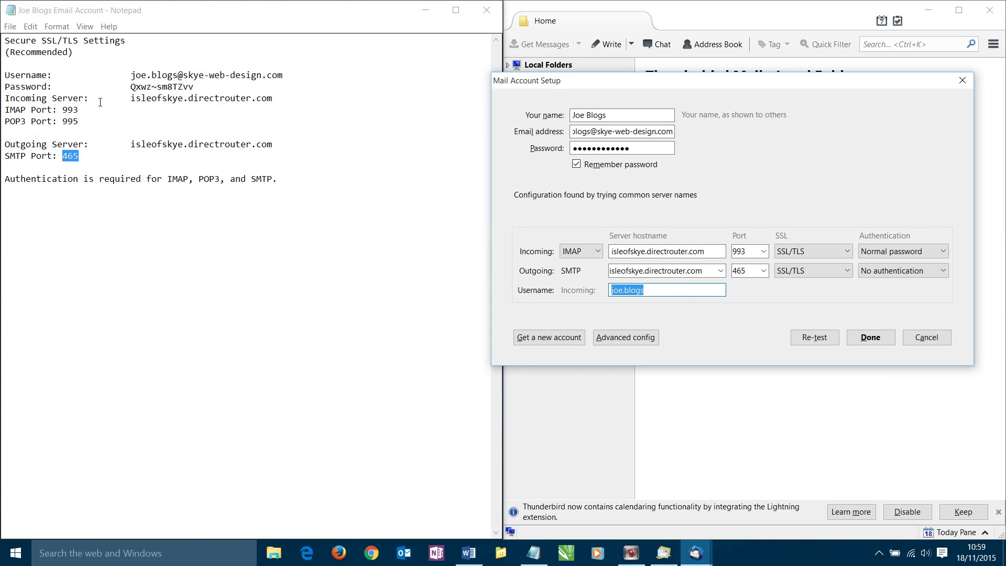
click(34, 77)
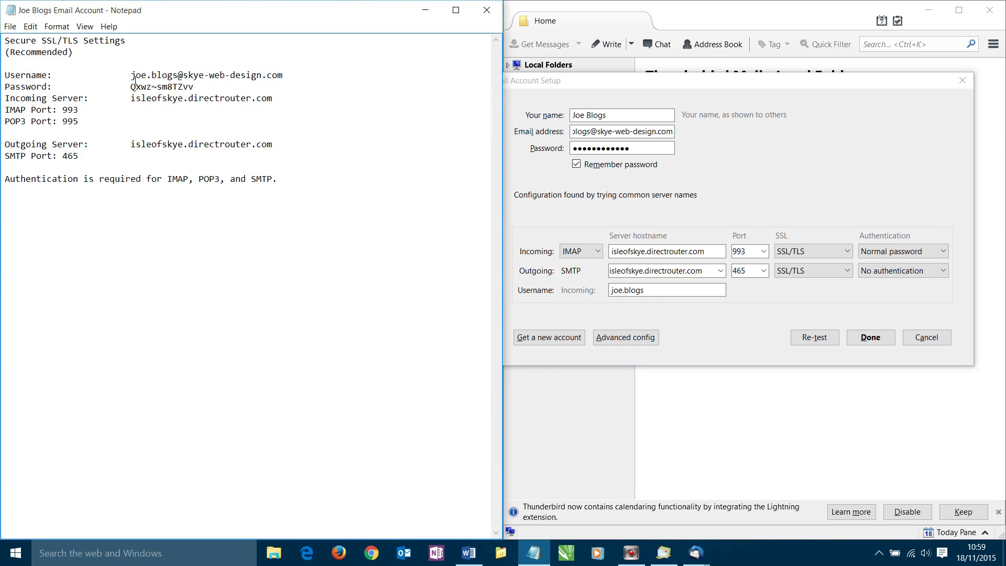
drag(132, 76, 288, 83)
right_click(283, 77)
click(296, 107)
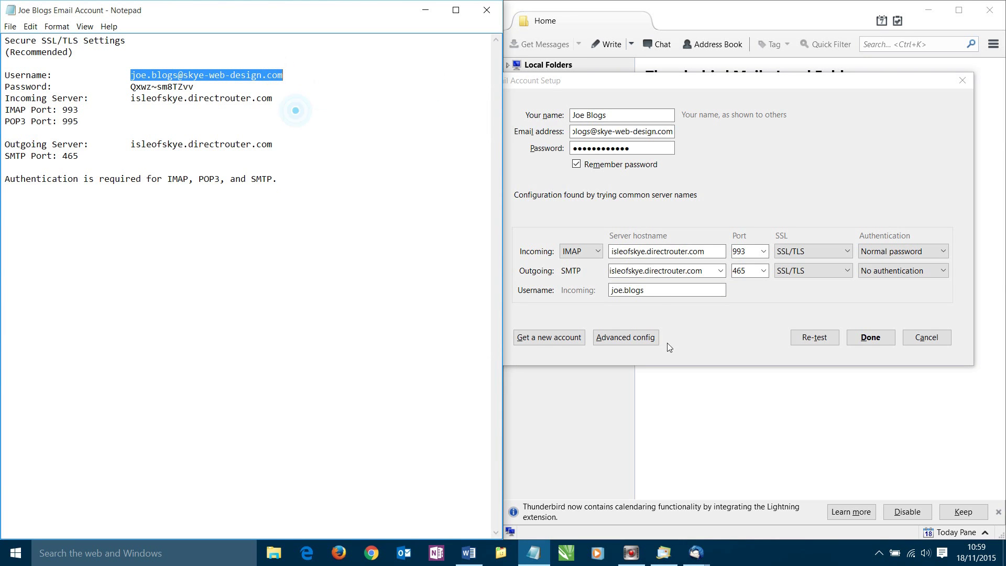
drag(664, 294, 600, 293)
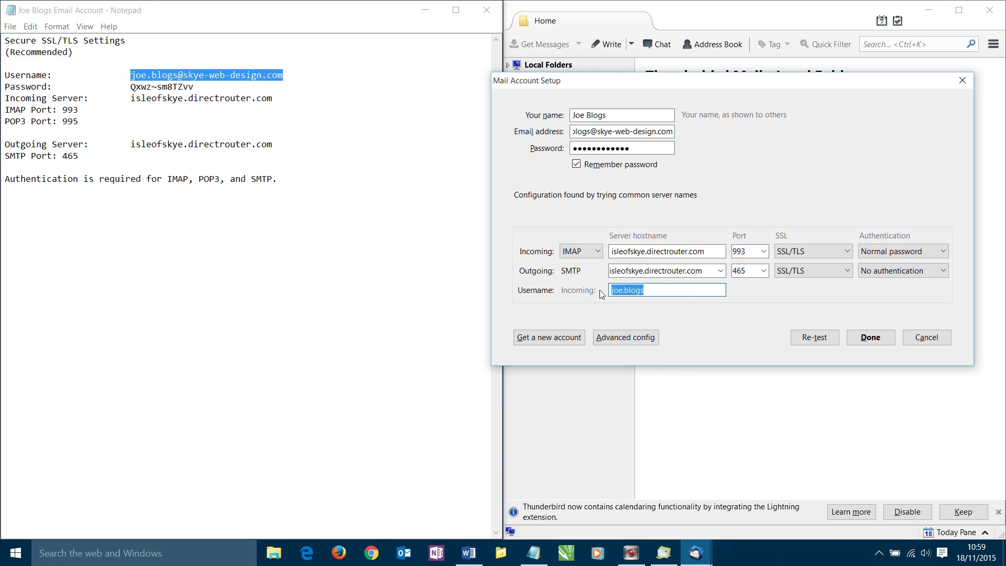
right_click(629, 292)
click(672, 334)
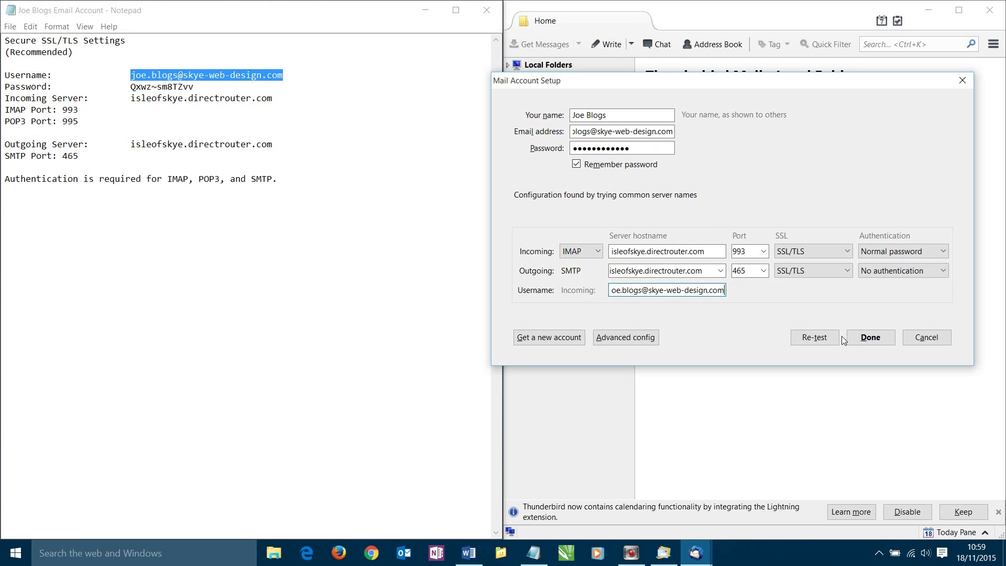
click(825, 346)
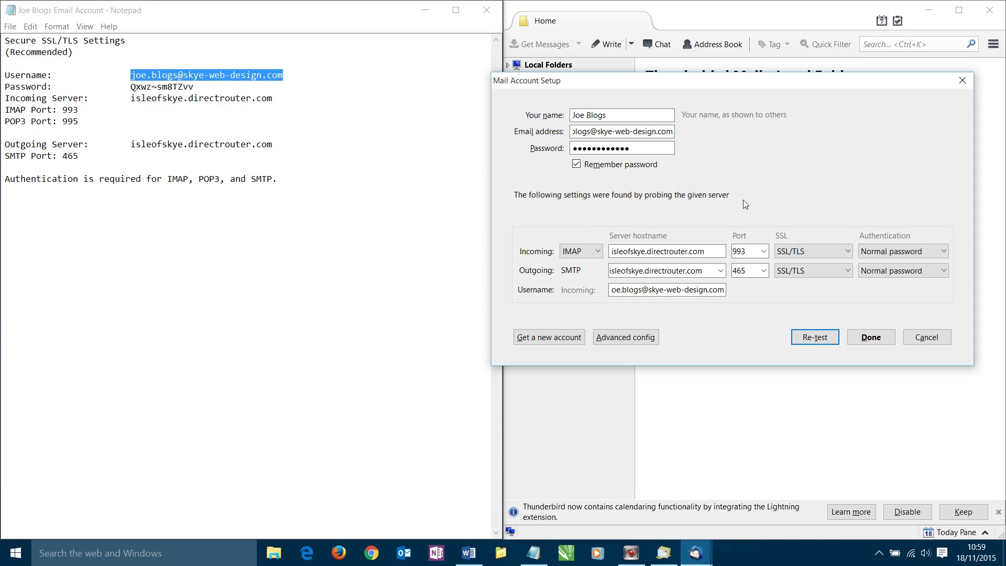
click(865, 339)
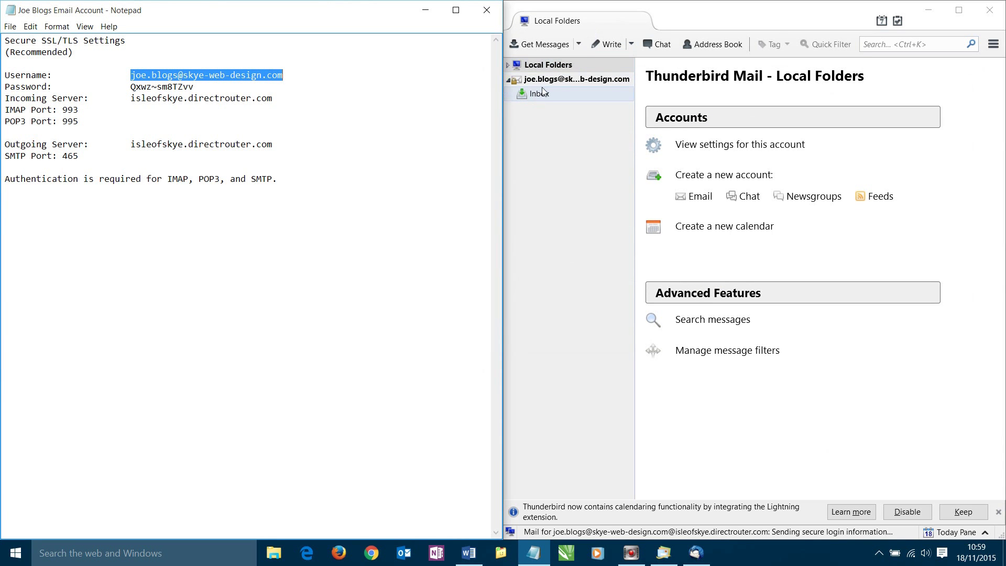
Maximize the Thunderbird window and show the new account's Inbox, which has 0 messages
drag(762, 41, 550, 1)
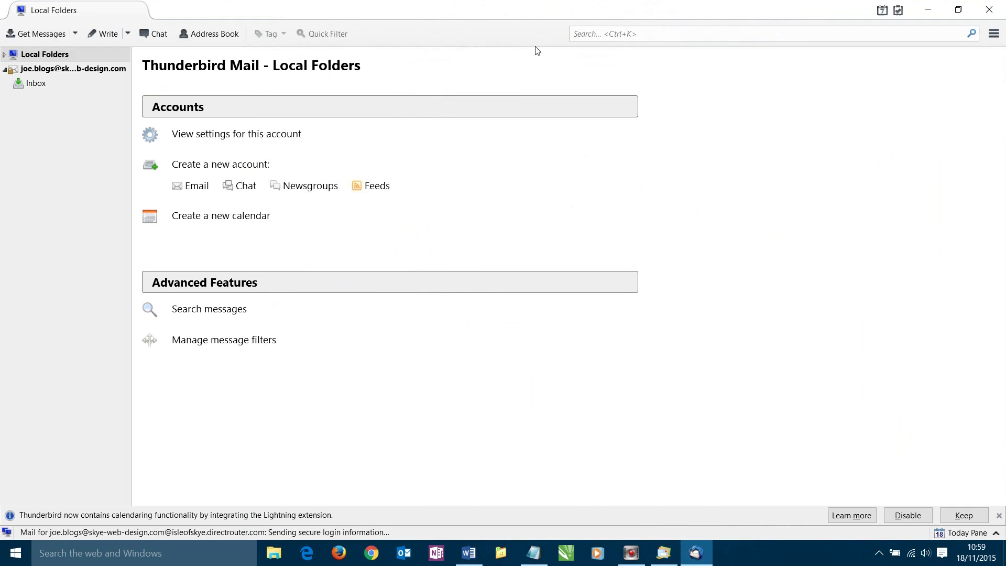
click(26, 83)
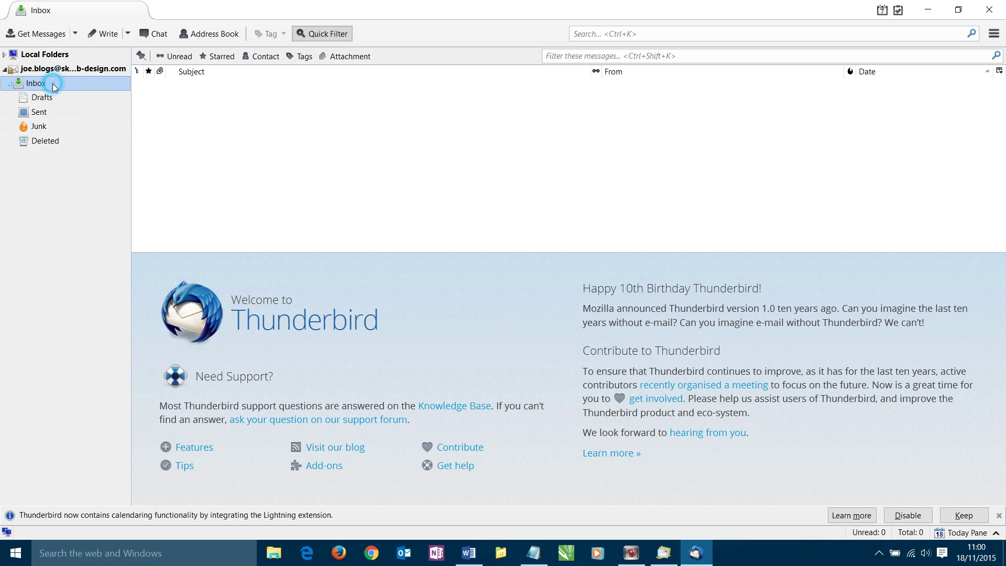
Send a new message to the account's own test address with subject 'Test' and body 'Test'
click(118, 31)
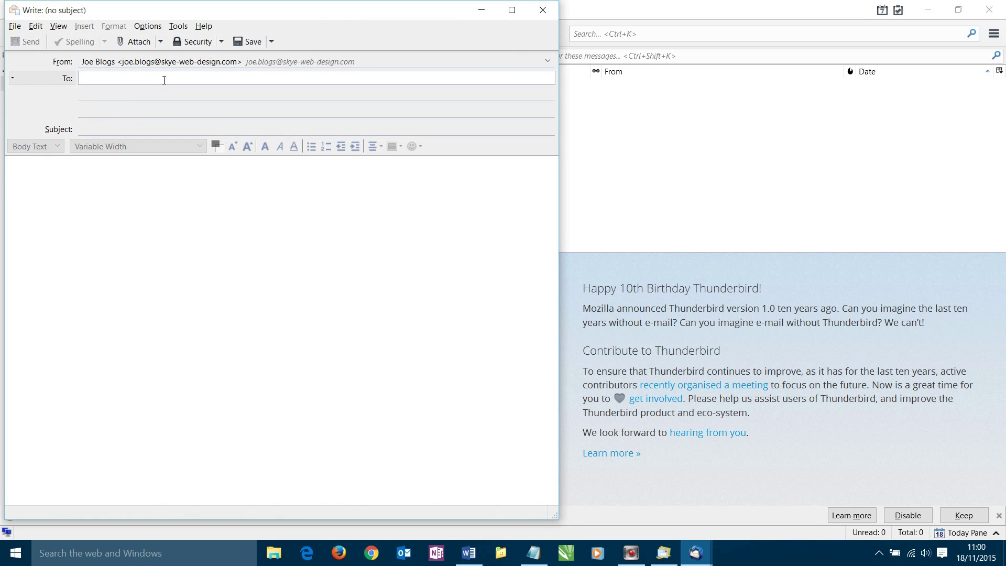
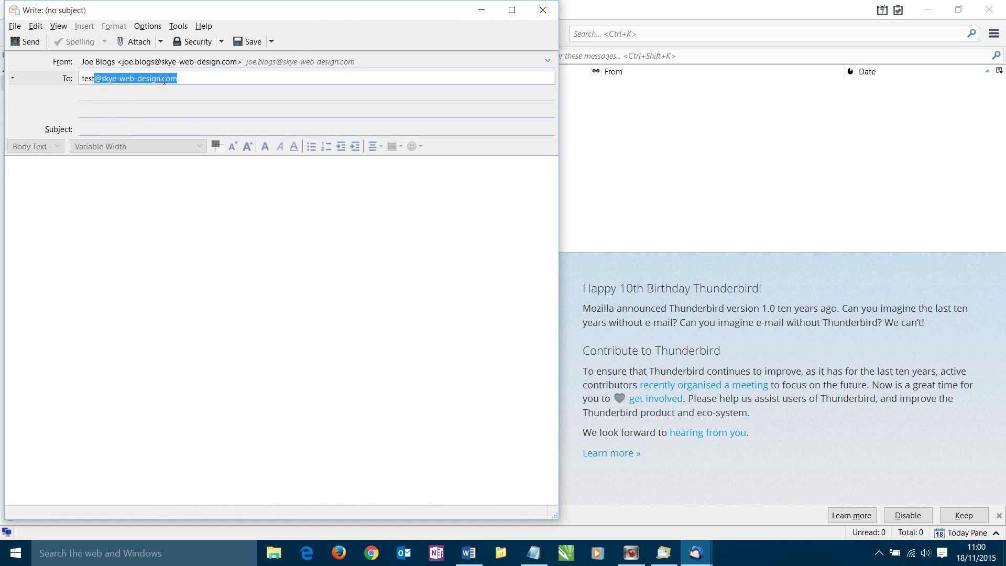
key(Return)
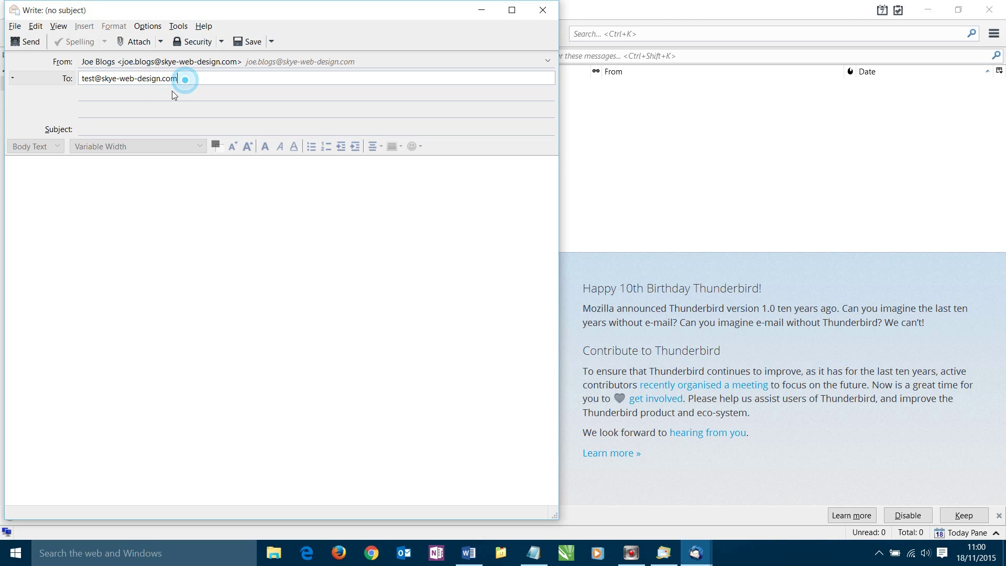
click(120, 131)
text(Test)
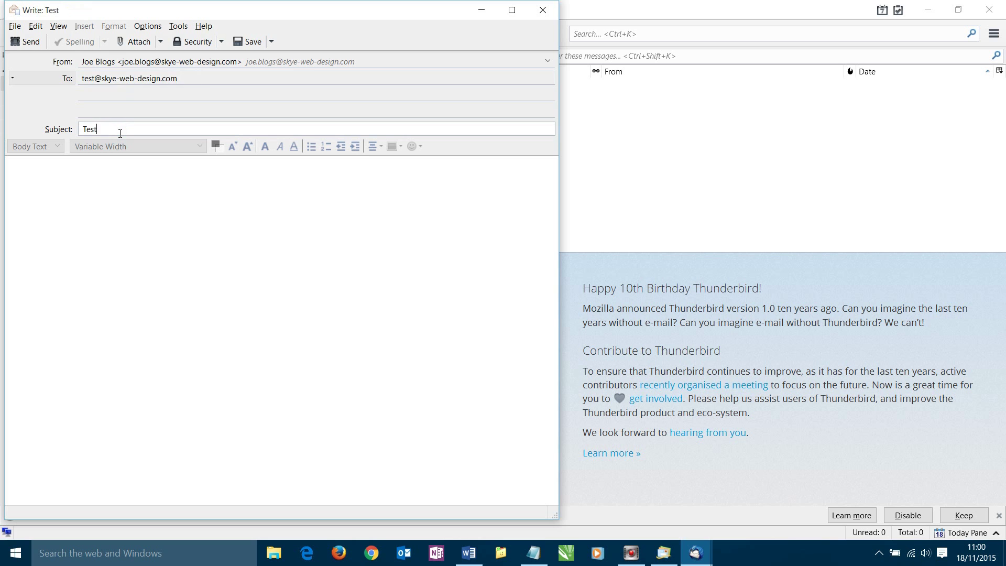
click(116, 204)
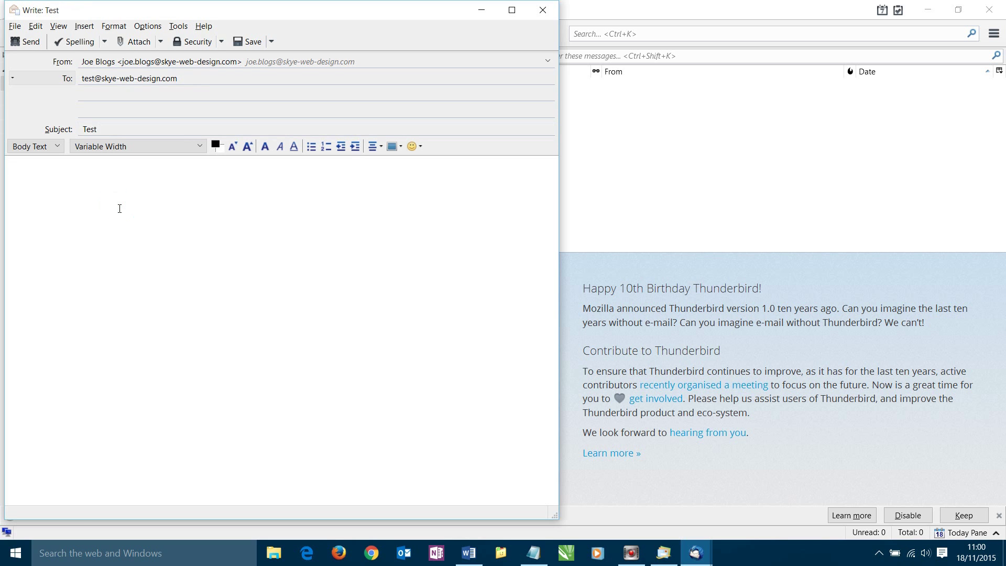
text(Test)
click(31, 39)
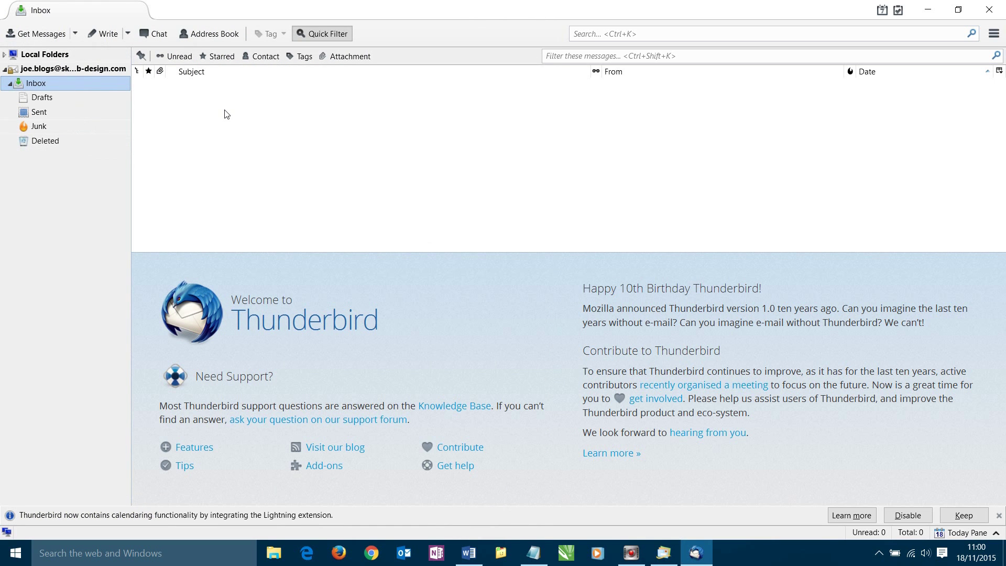
Check that the 'Test' message is in the Sent folder, then go back to the empty Inbox
click(41, 113)
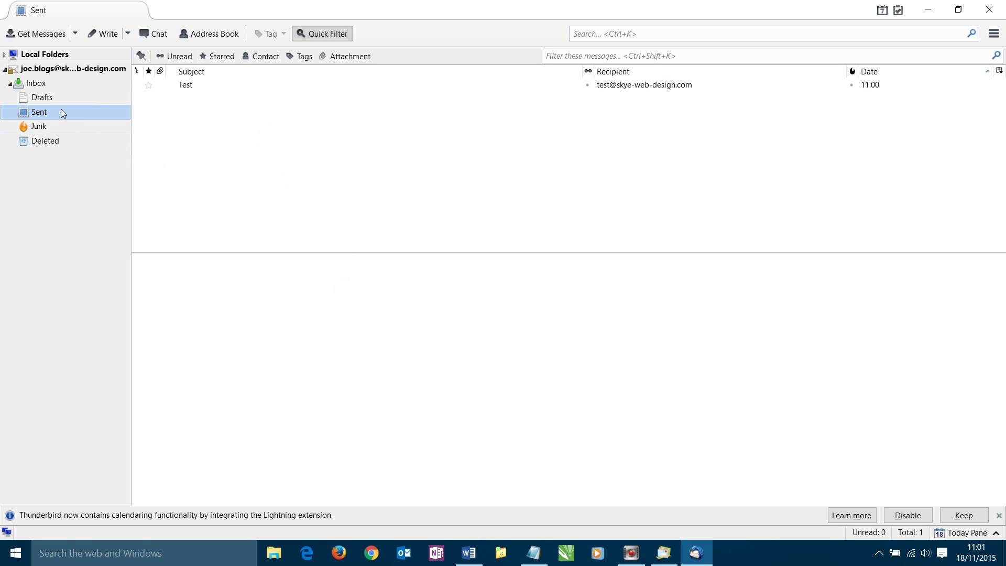
click(36, 85)
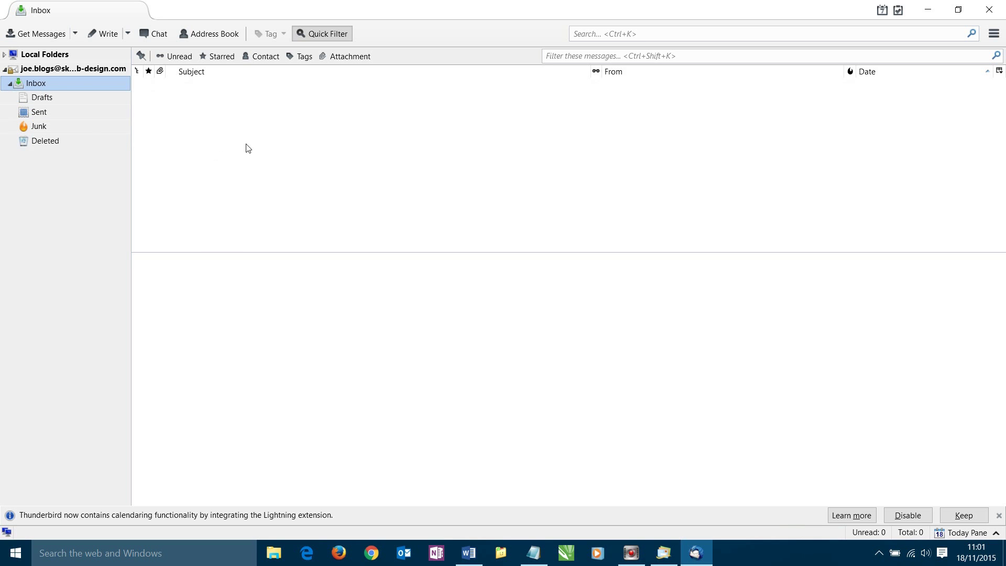
Minimize Thunderbird, close the account notes in Notepad, and bring up Windows Live Mail
click(932, 10)
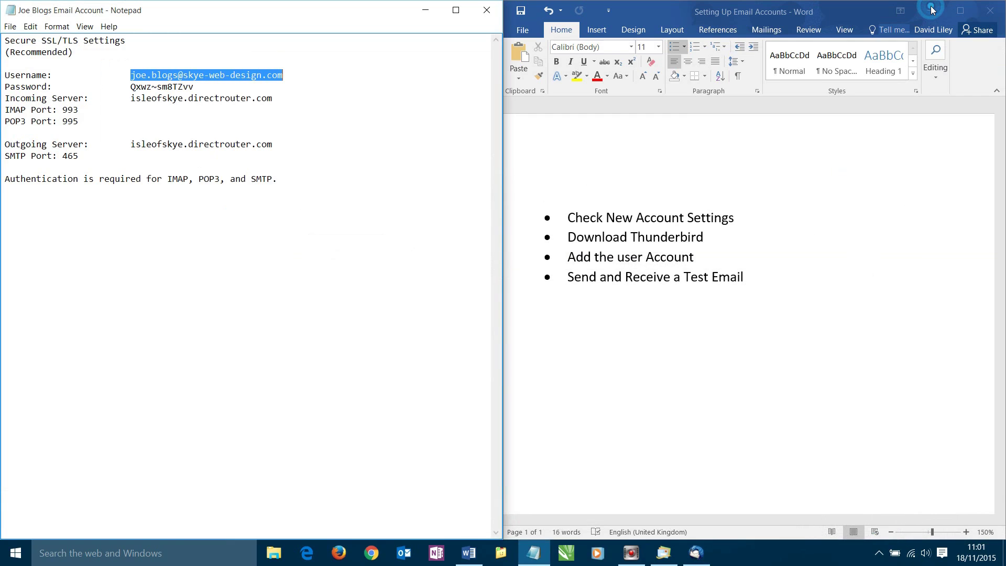
click(485, 10)
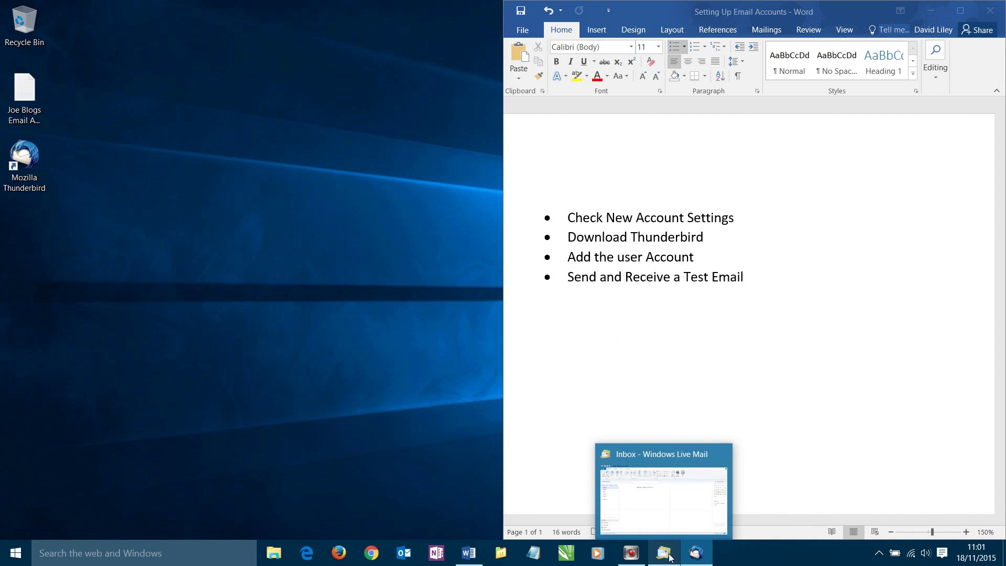
click(665, 552)
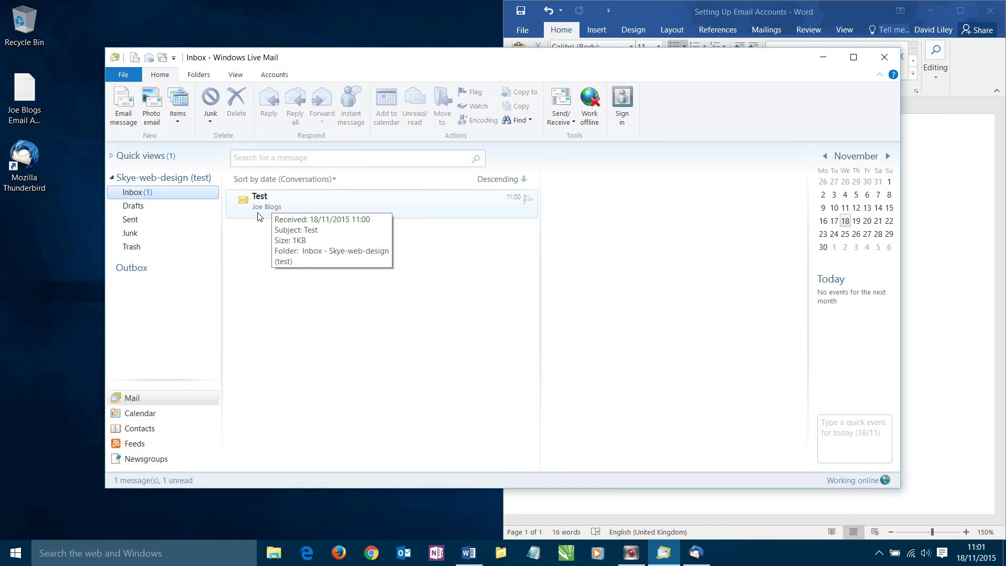
Open the received 'Test' message and highlight its subject and body text
click(259, 205)
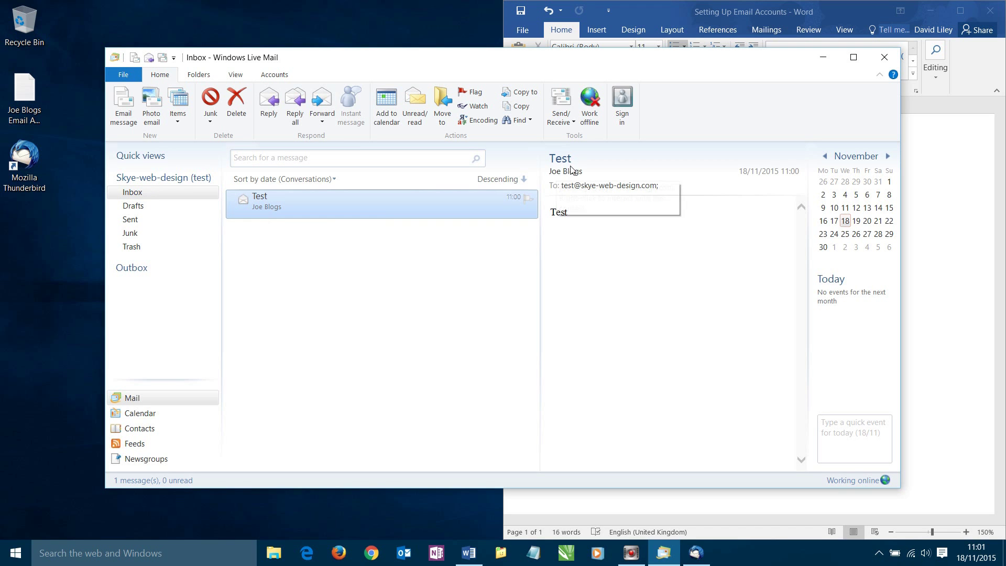
double_click(559, 159)
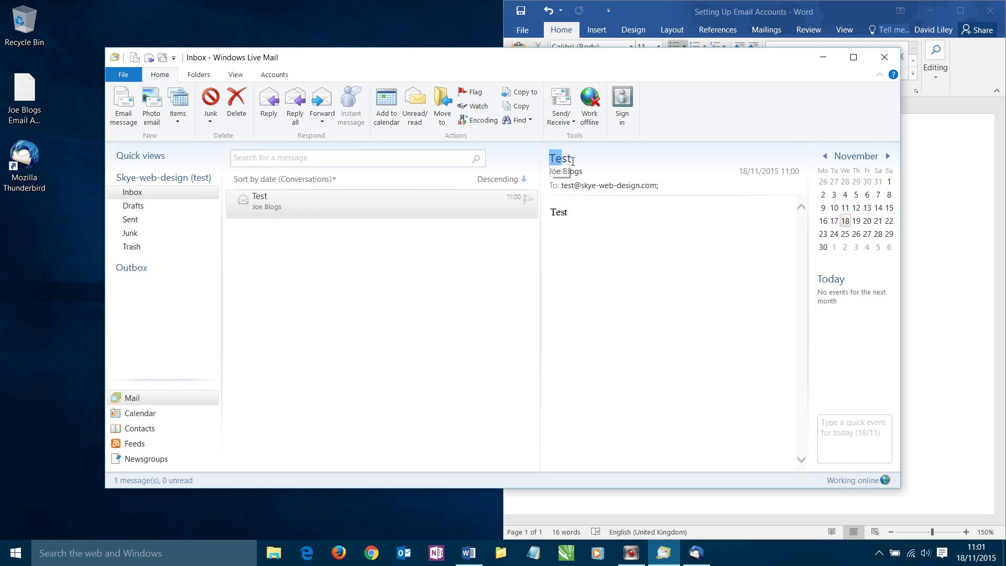
drag(585, 220, 557, 223)
Reply to the 'Test' message with the body 'Tested' and send it
click(268, 107)
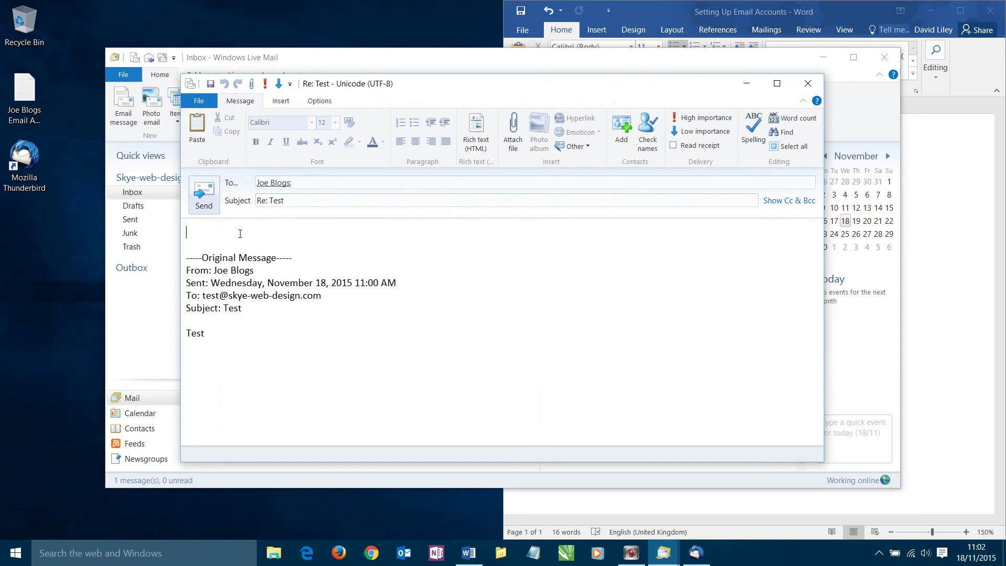
text(Tested)
click(205, 193)
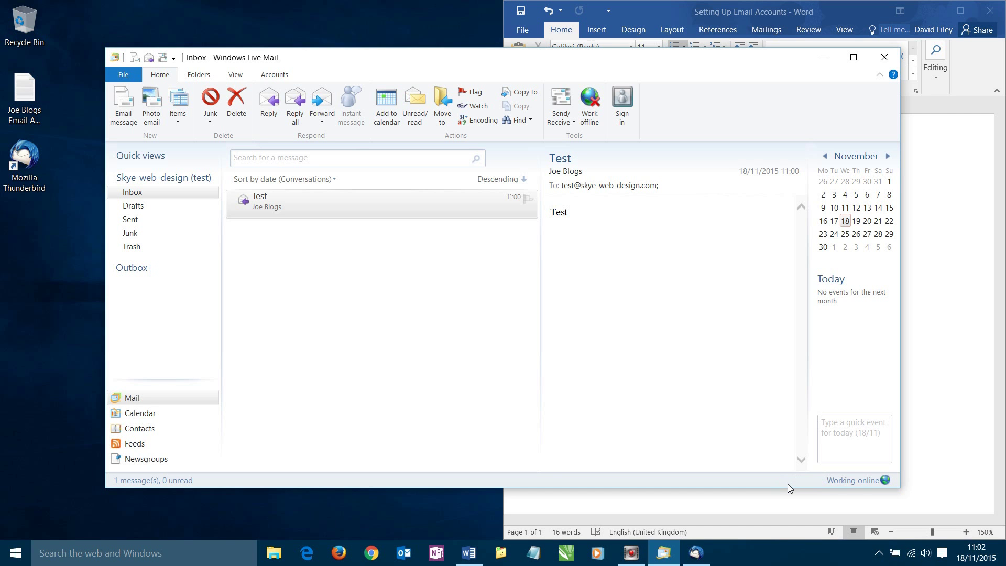
Switch back to Thunderbird and open the 'Re: Test' reply, confirming its body reads 'Tested'
click(823, 58)
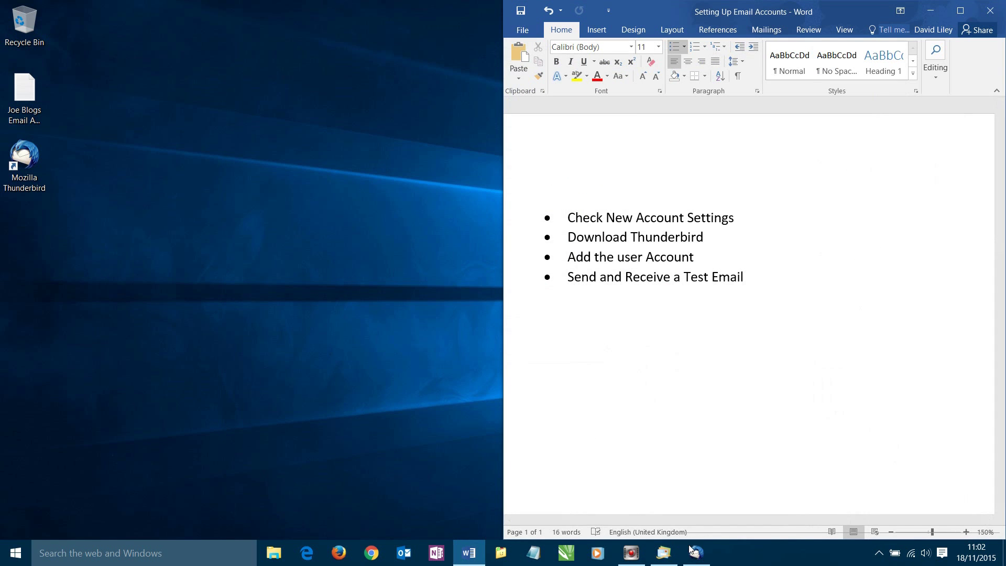
click(697, 554)
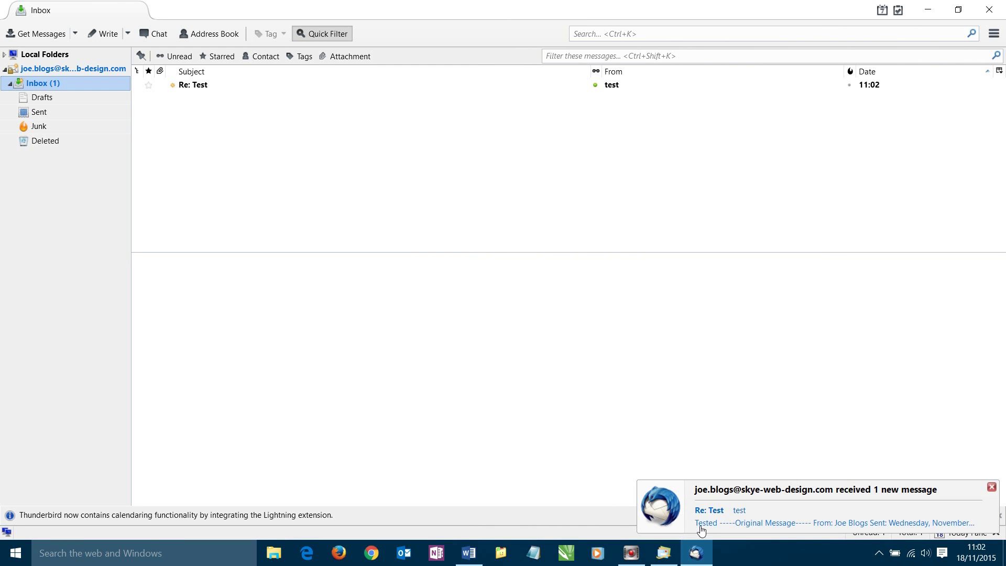
click(187, 88)
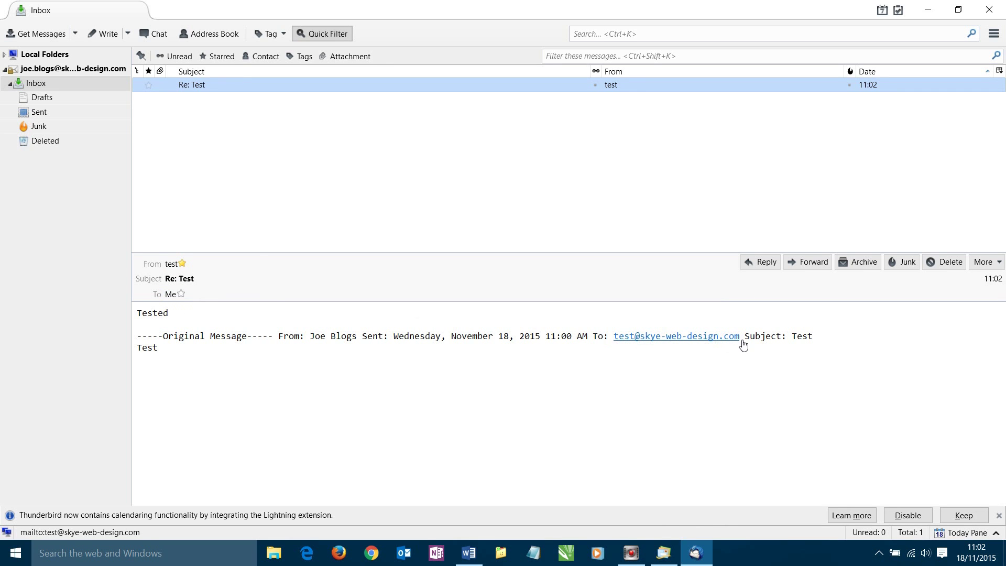
drag(174, 318, 137, 324)
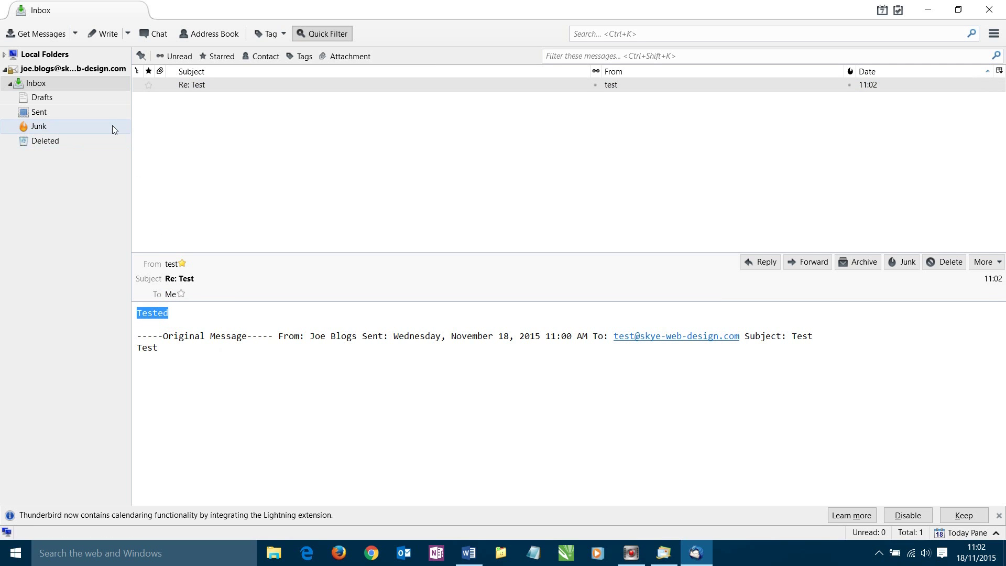
click(45, 82)
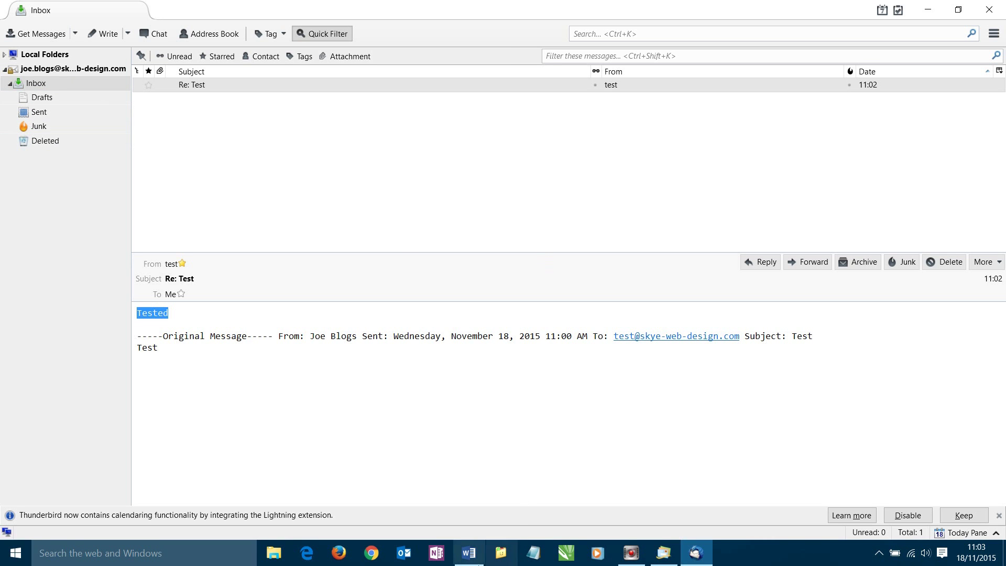
click(468, 553)
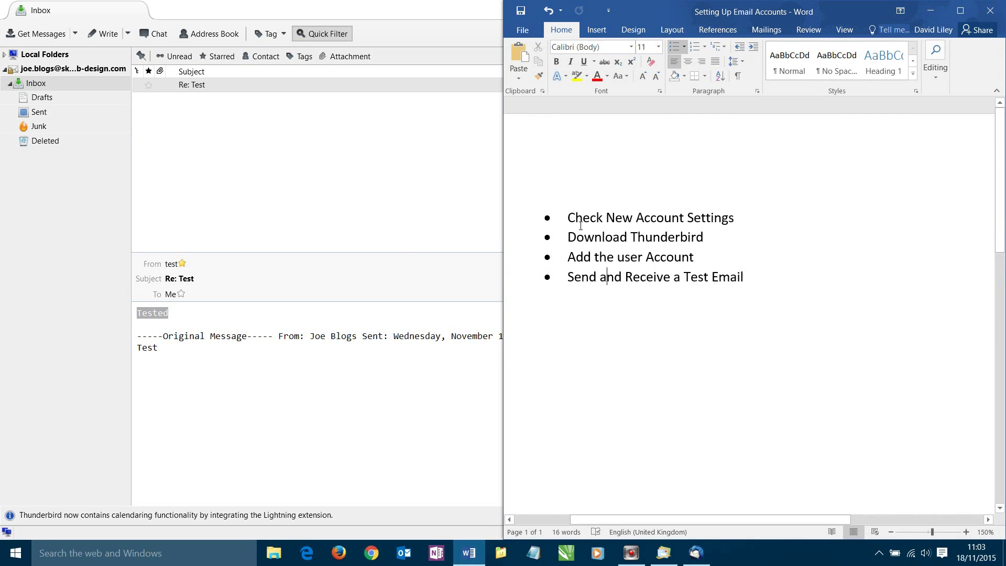
drag(569, 205, 649, 206)
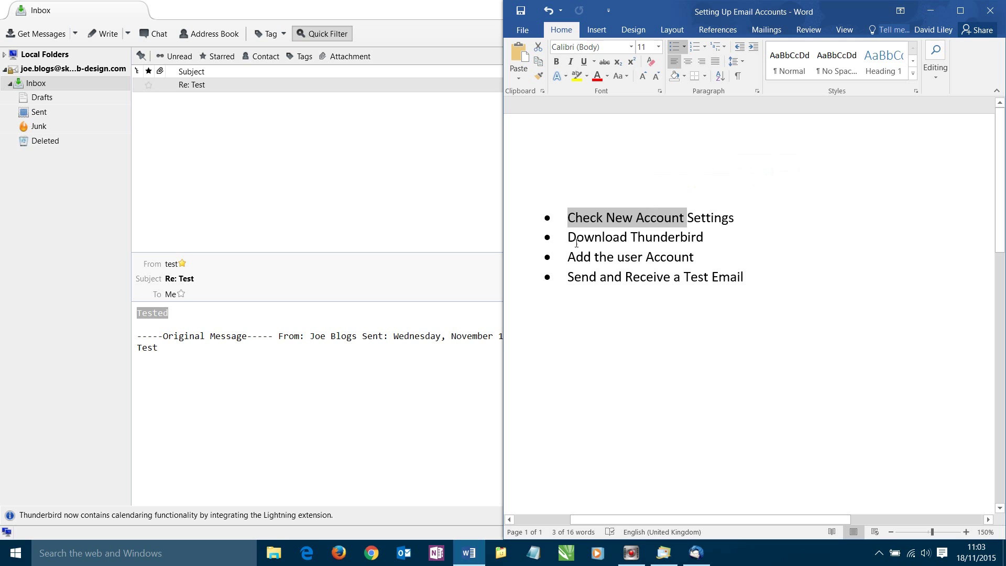
drag(569, 237, 711, 238)
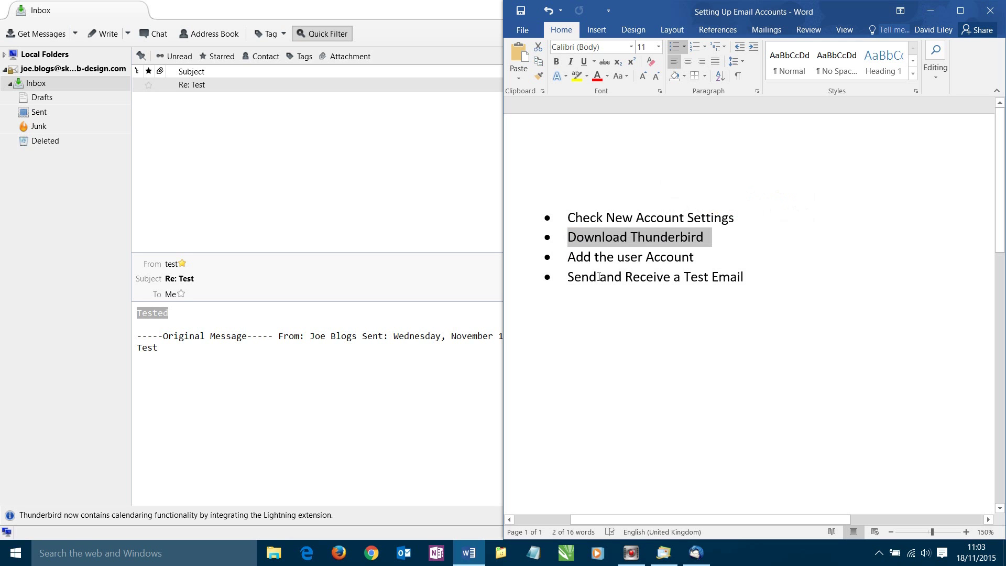
drag(593, 224, 632, 220)
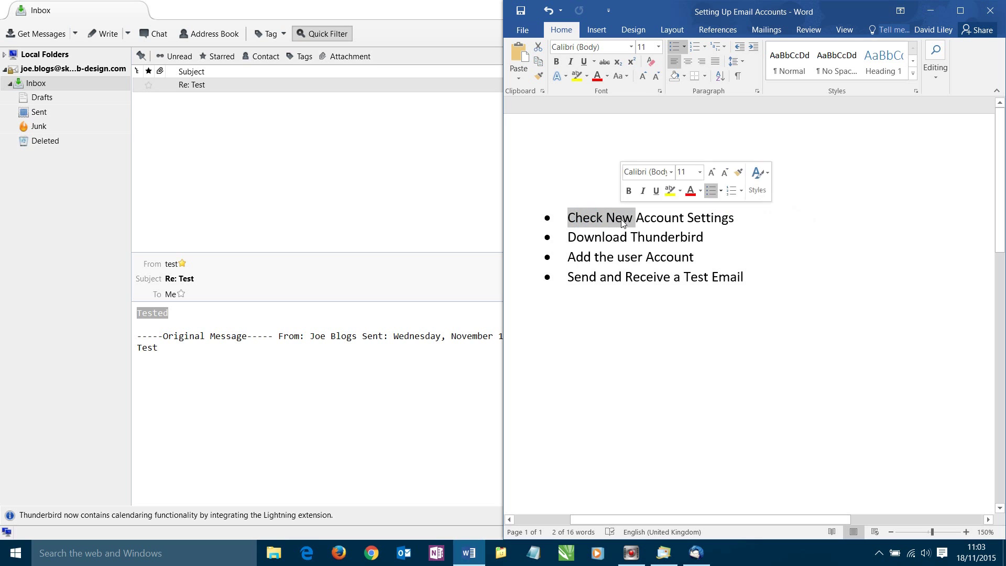
drag(569, 258, 628, 262)
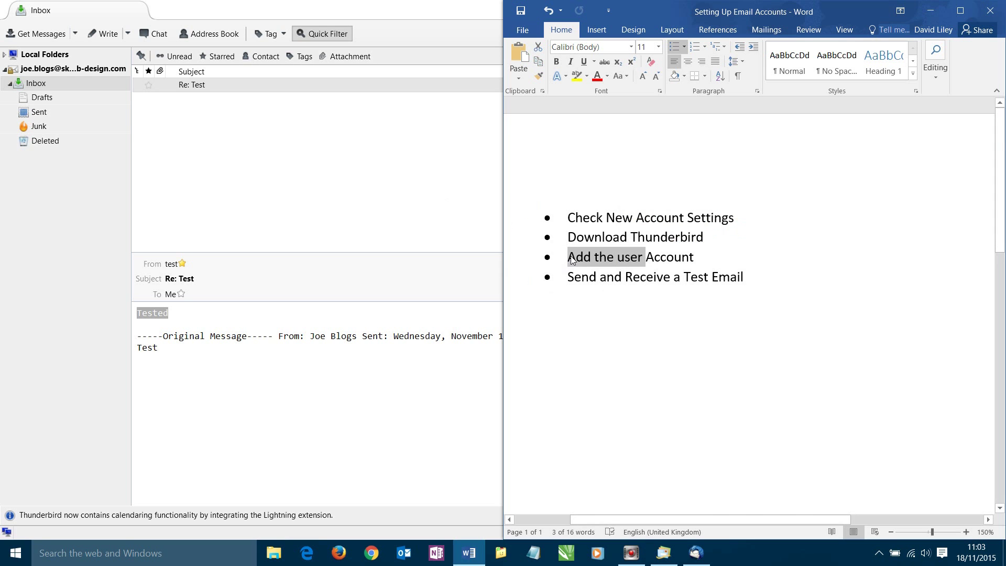
click(190, 147)
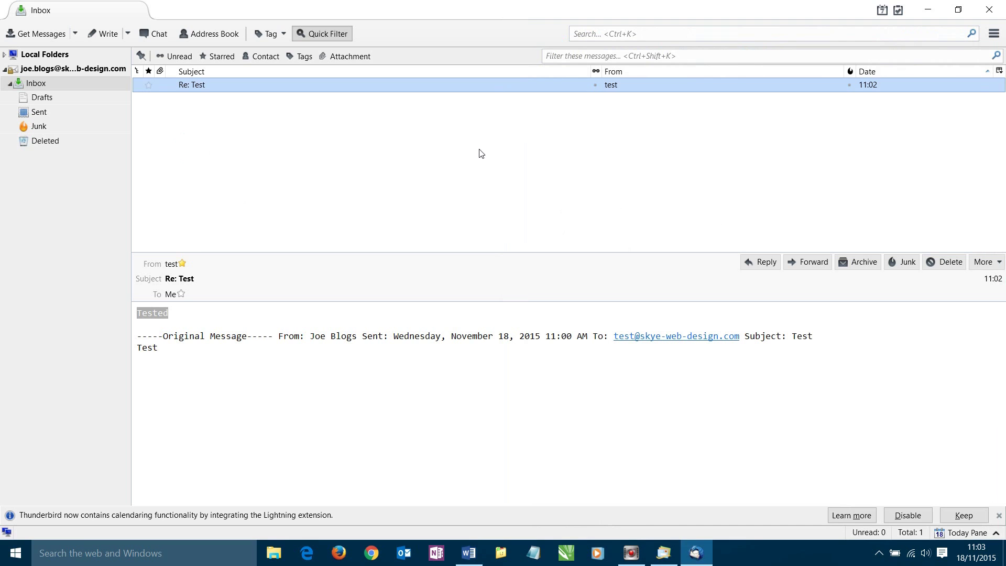